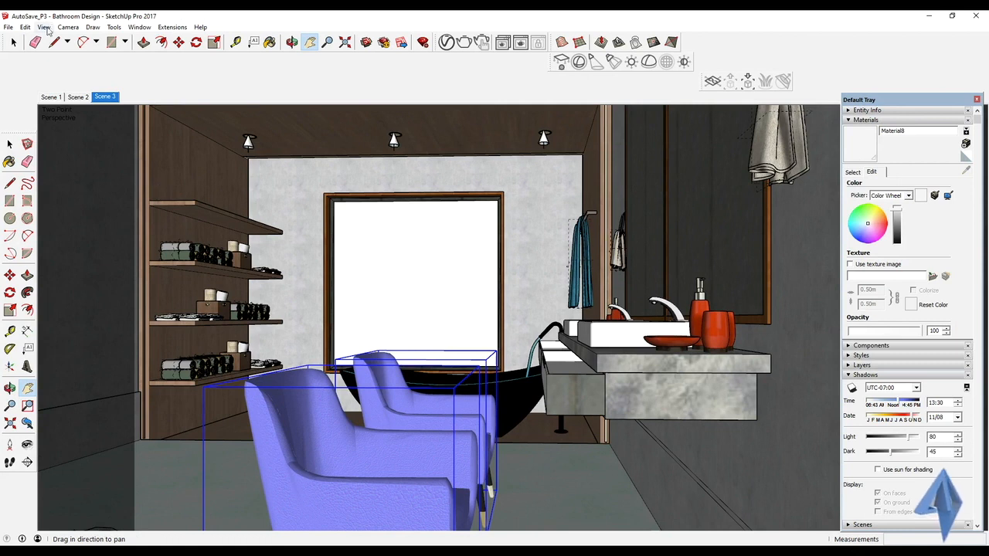
# Step: Try a 50-degree field of view in Scene 3, framing the chairs and vanity more closely
pyautogui.click(69, 27)
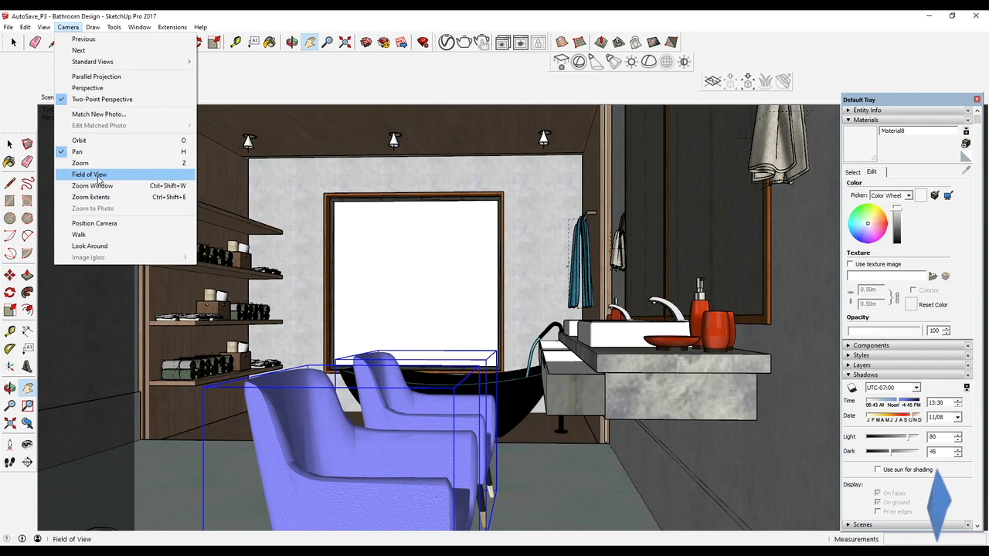
pyautogui.click(99, 179)
pyautogui.moveTo(429, 316); pyautogui.dragTo(533, 295)
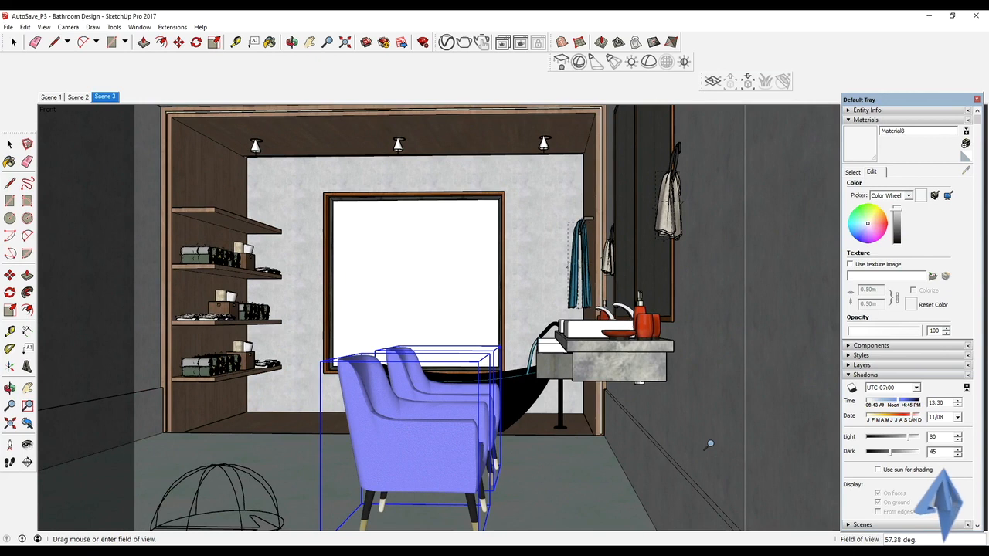
pyautogui.press('Return')
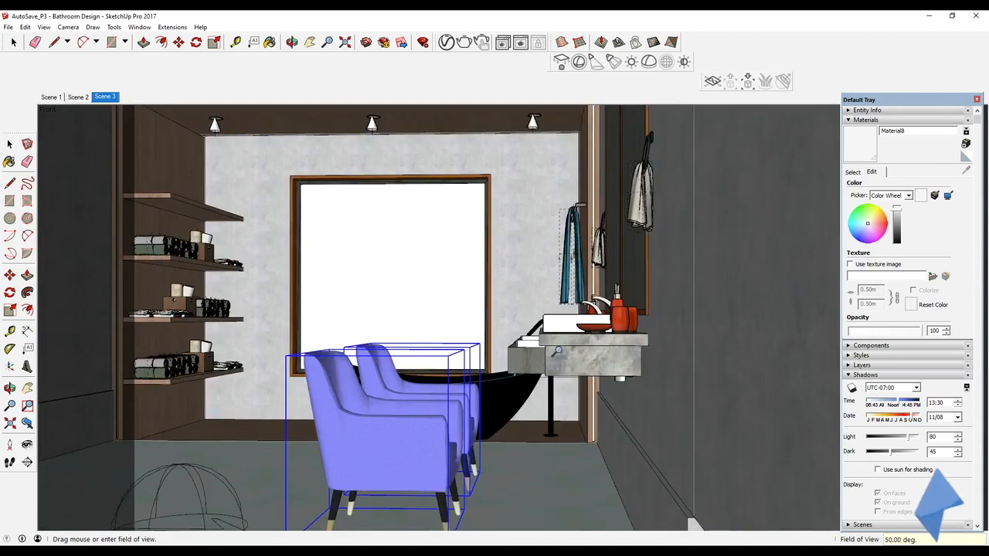
pyautogui.scroll(1, 557, 352)
pyautogui.moveTo(558, 351); pyautogui.dragTo(563, 379, button='middle')
pyautogui.scroll(3, 549, 357)
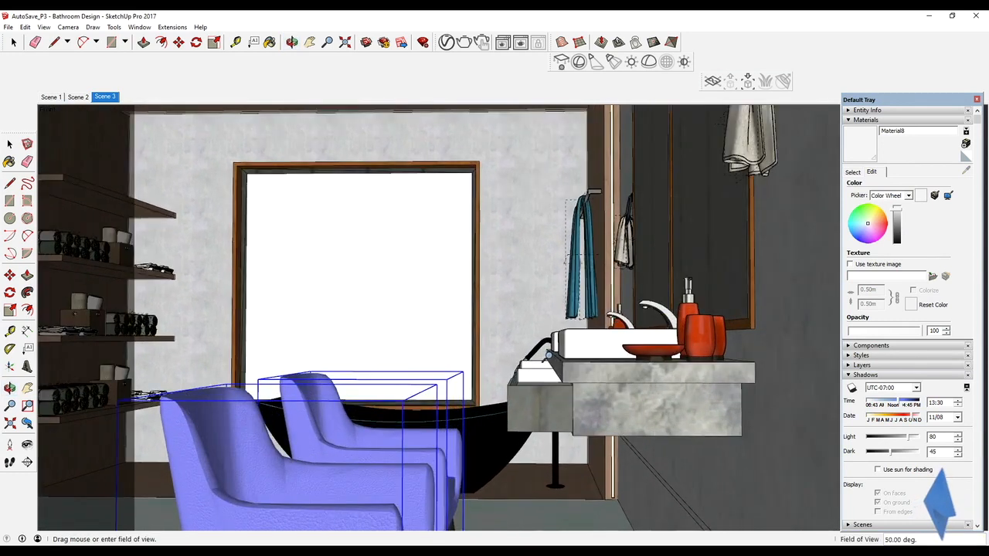
# Step: Switch to Scene 1, set its field of view to 50 degrees, and shift the view towards the vanity
pyautogui.click(54, 98)
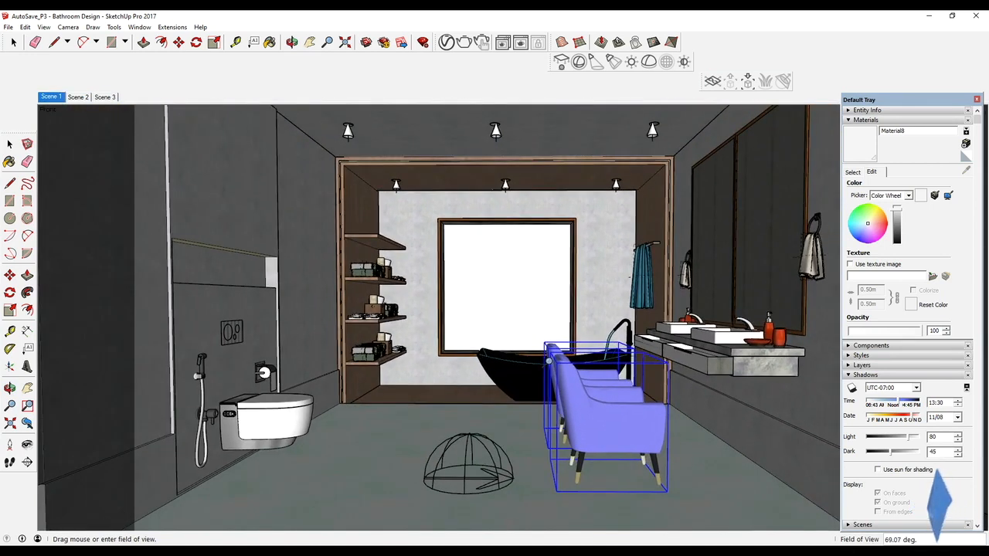
pyautogui.press('Return')
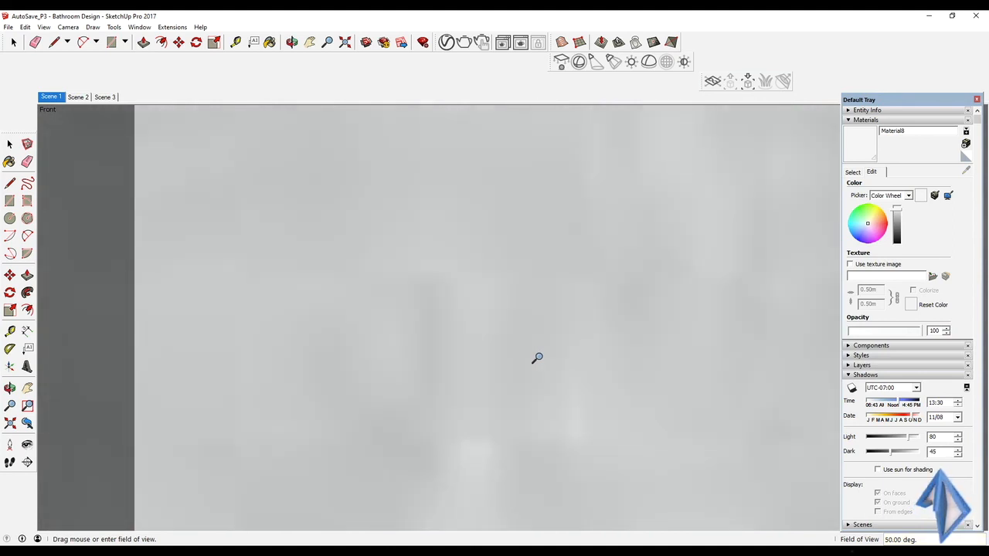
pyautogui.scroll(-3, 539, 357)
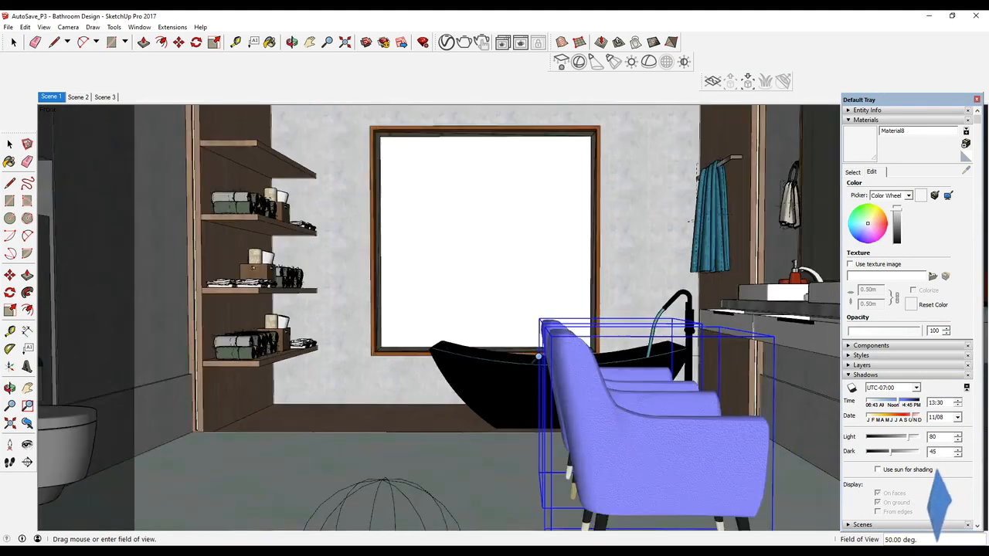
pyautogui.keyDown('shift'); pyautogui.moveTo(539, 357); pyautogui.dragTo(418, 366, button='middle'); pyautogui.keyUp('shift')
pyautogui.press('z')
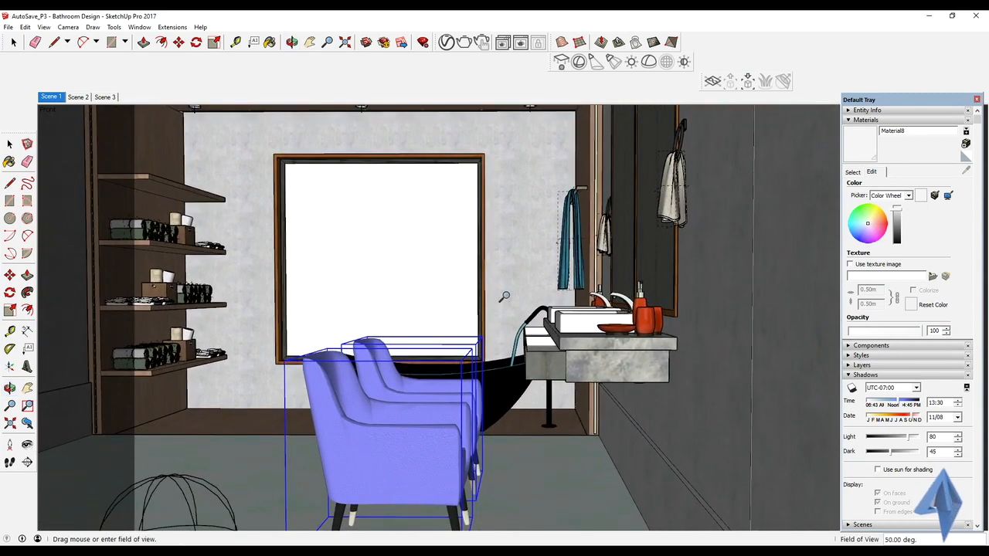
# Step: Bring the camera closer to the vanity, keeping the window, tub and chairs in the frame
pyautogui.scroll(3, 504, 296)
pyautogui.moveTo(491, 303)
pyautogui.keyDown('shift'); pyautogui.mouseDown(button='middle')
pyautogui.moveTo(486, 296)
pyautogui.moveTo(504, 302)
pyautogui.mouseUp(button='middle'); pyautogui.keyUp('shift')
pyautogui.scroll(-2, 486, 295)
pyautogui.scroll(3, 697, 315)
pyautogui.moveTo(698, 314); pyautogui.dragTo(721, 353, button='middle')
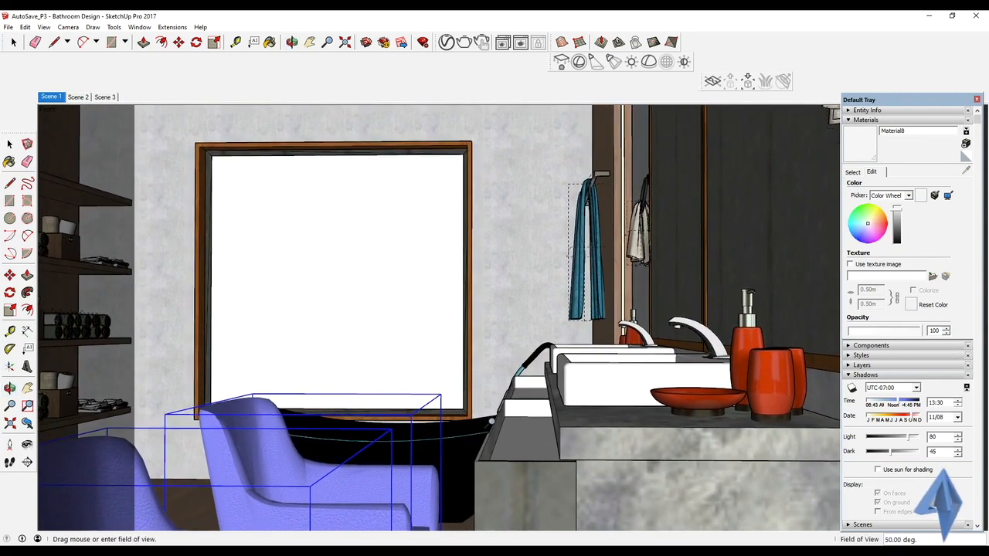
pyautogui.keyDown('shift'); pyautogui.scroll(-2, 493, 423); pyautogui.keyUp('shift')
pyautogui.keyDown('shift'); pyautogui.scroll(2, 493, 423); pyautogui.keyUp('shift')
pyautogui.keyDown('shift'); pyautogui.scroll(1, 492, 423); pyautogui.keyUp('shift')
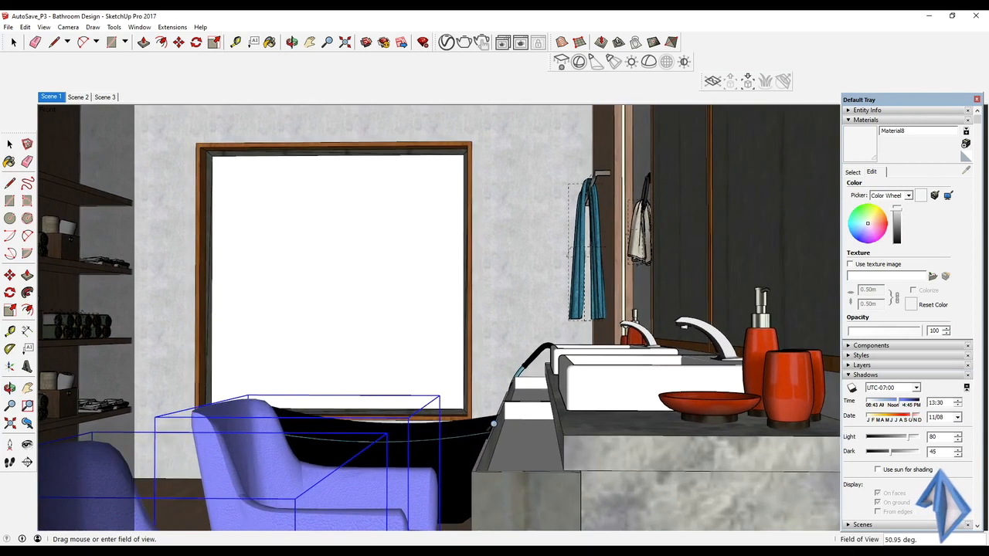
# Step: Undock the Default Tray and move it over the chairs, clear of the vanity, narrowing the field of view to about 49 degrees
pyautogui.moveTo(931, 99); pyautogui.dragTo(544, 159)
pyautogui.moveTo(841, 383); pyautogui.dragTo(827, 378)
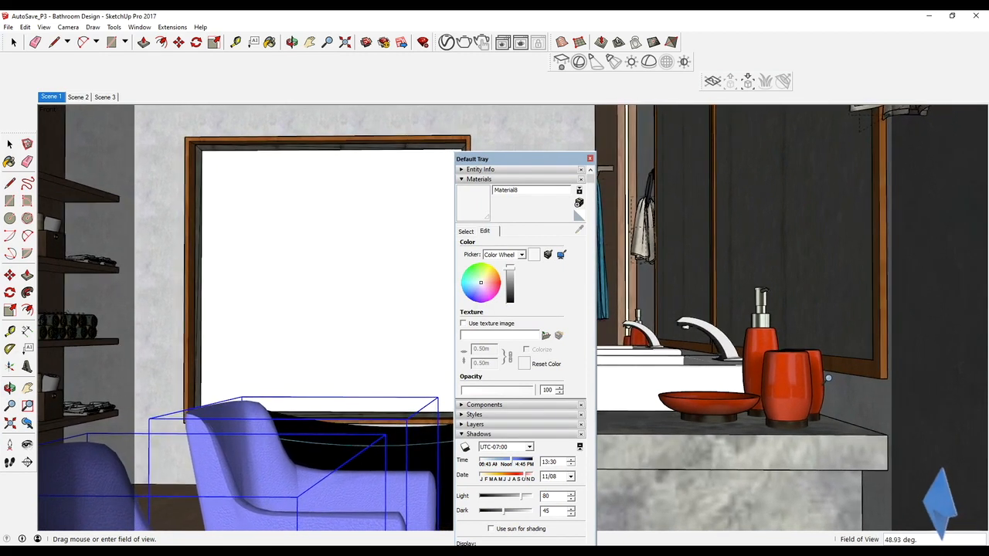
pyautogui.moveTo(516, 159); pyautogui.dragTo(299, 367)
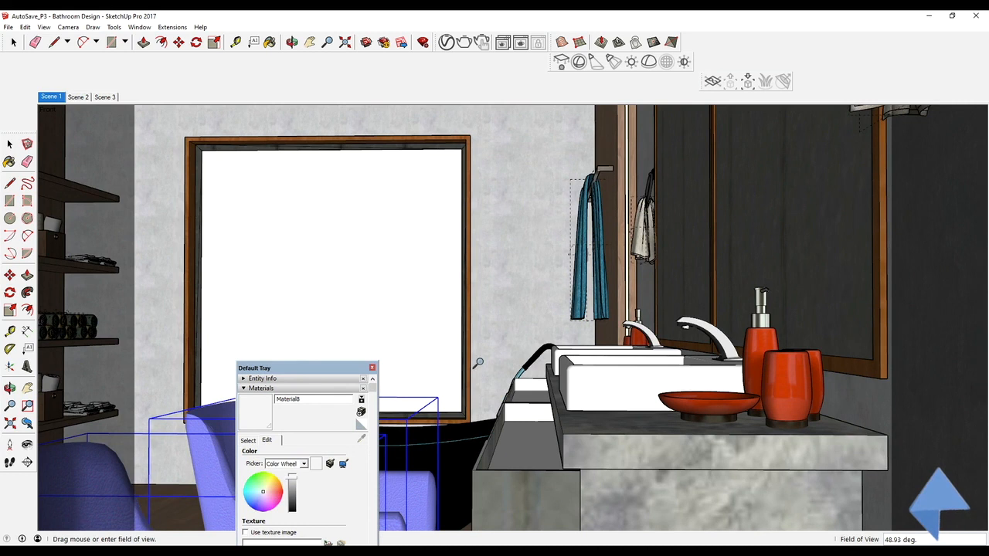
# Step: Refine the camera framing so the whole vanity, towels and both chairs show, with a field of view of about 48 degrees
pyautogui.keyDown('shift'); pyautogui.moveTo(478, 362); pyautogui.dragTo(485, 364); pyautogui.keyUp('shift')
pyautogui.moveTo(485, 365); pyautogui.dragTo(526, 349, button='middle')
pyautogui.scroll(-1, 499, 351)
pyautogui.scroll(3, 528, 360)
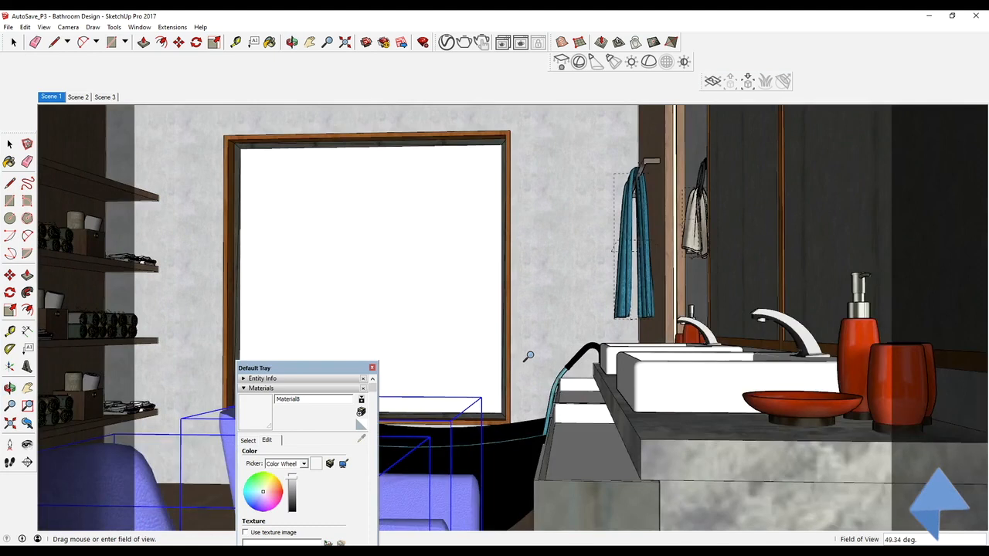
pyautogui.scroll(-3, 529, 352)
pyautogui.middleClick(532, 350)
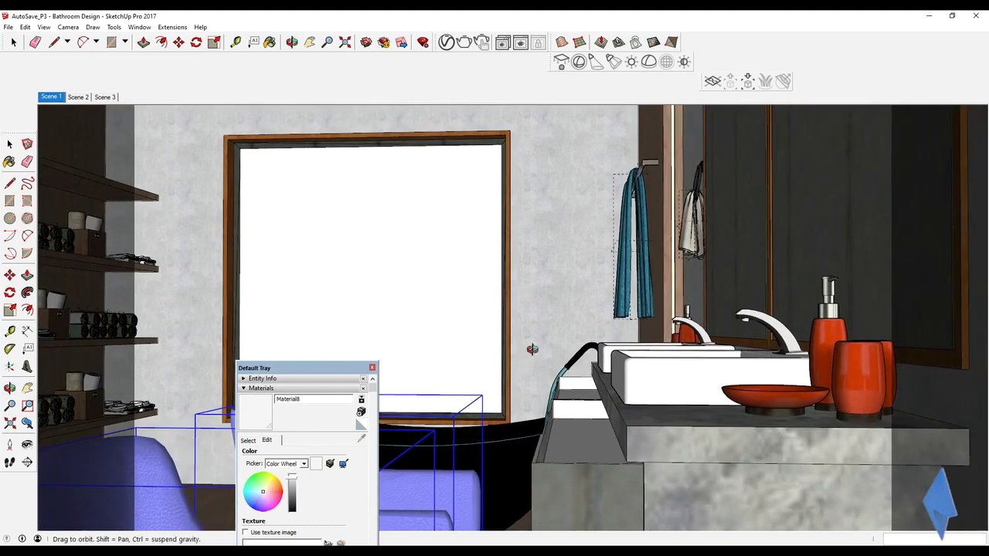
pyautogui.scroll(-2, 531, 351)
pyautogui.moveTo(530, 352); pyautogui.dragTo(528, 356, button='middle')
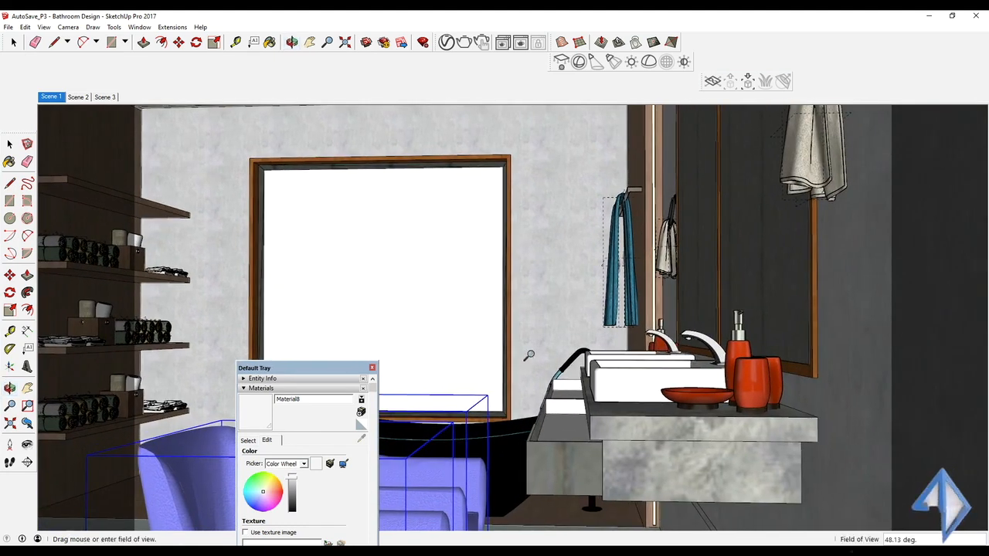
# Step: Close the Default Tray and save the current camera view as a new scene after Scene 3
pyautogui.click(372, 368)
pyautogui.rightClick(102, 101)
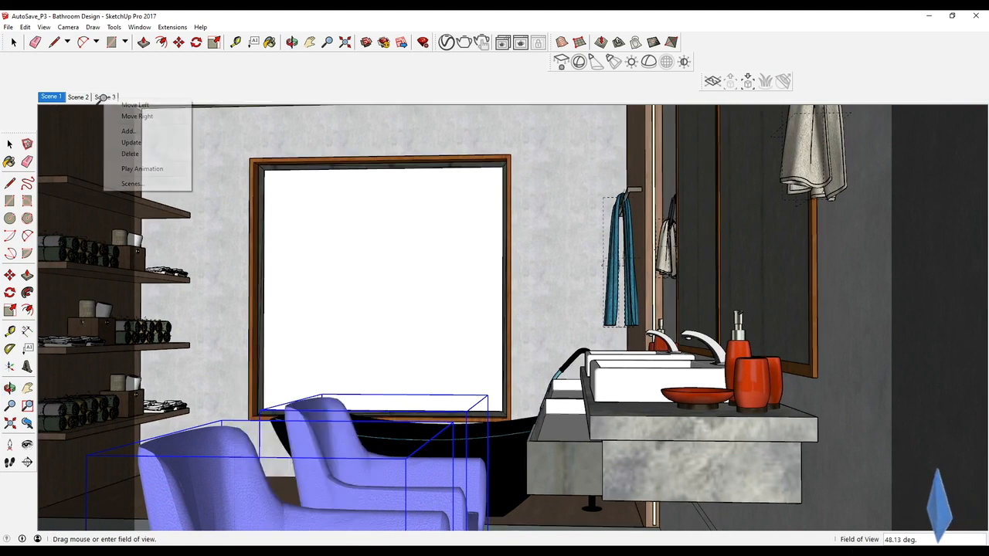
pyautogui.click(127, 137)
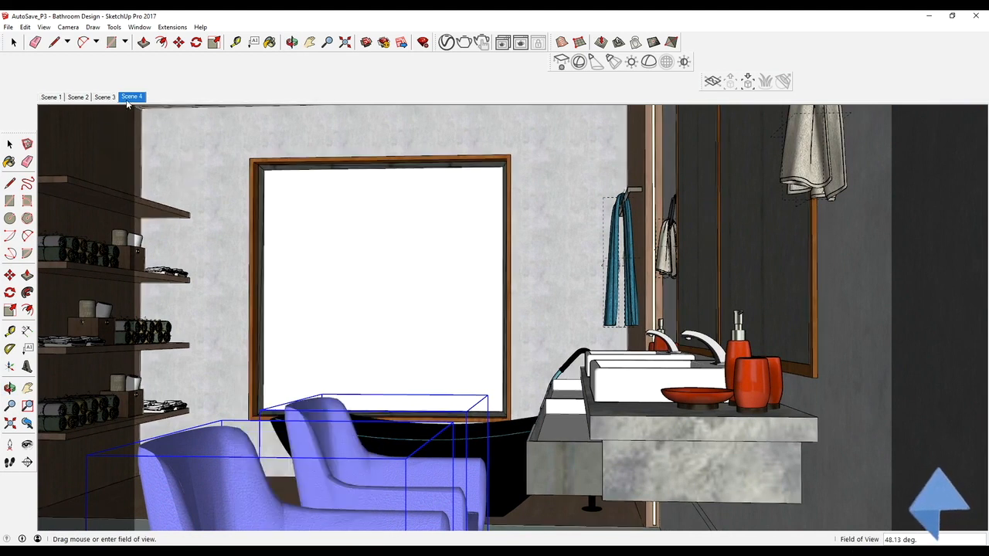
# Step: Compare the saved views of Scenes 1, 2 and 3, finishing on Scene 4
pyautogui.click(104, 98)
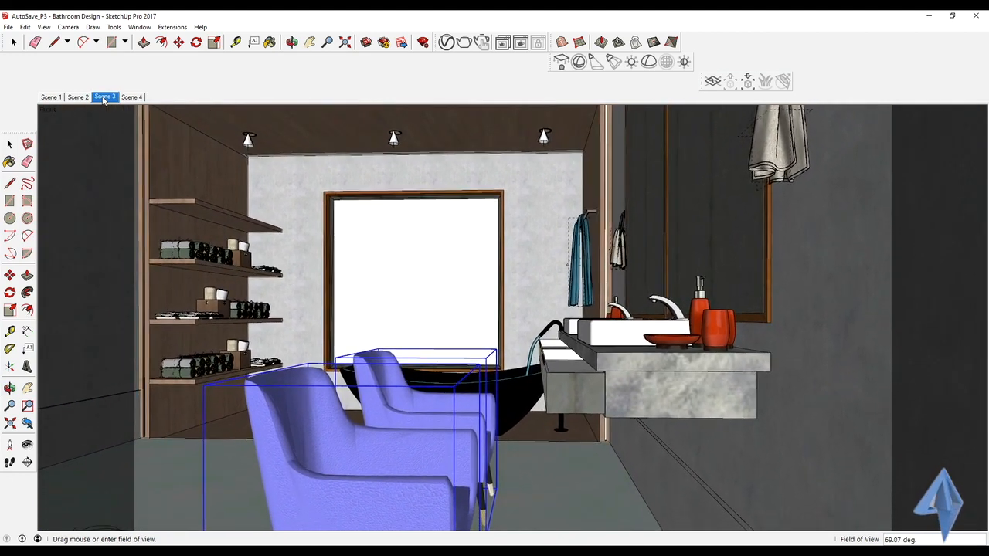
pyautogui.click(84, 98)
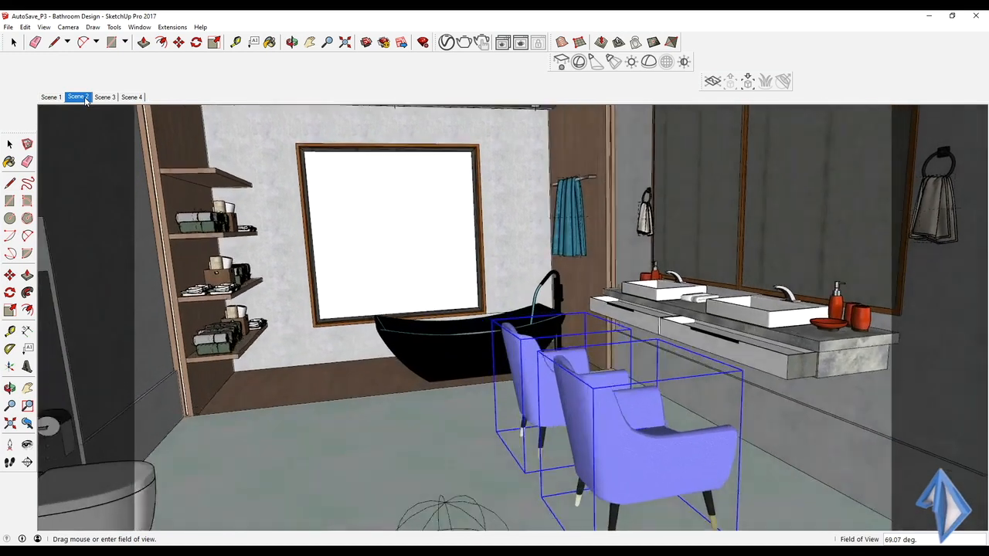
pyautogui.click(54, 98)
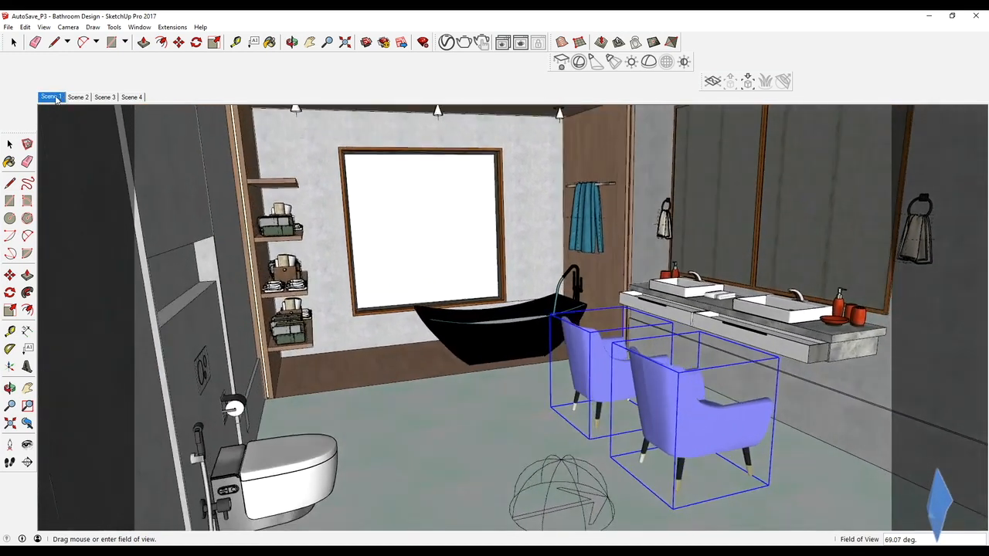
pyautogui.click(113, 98)
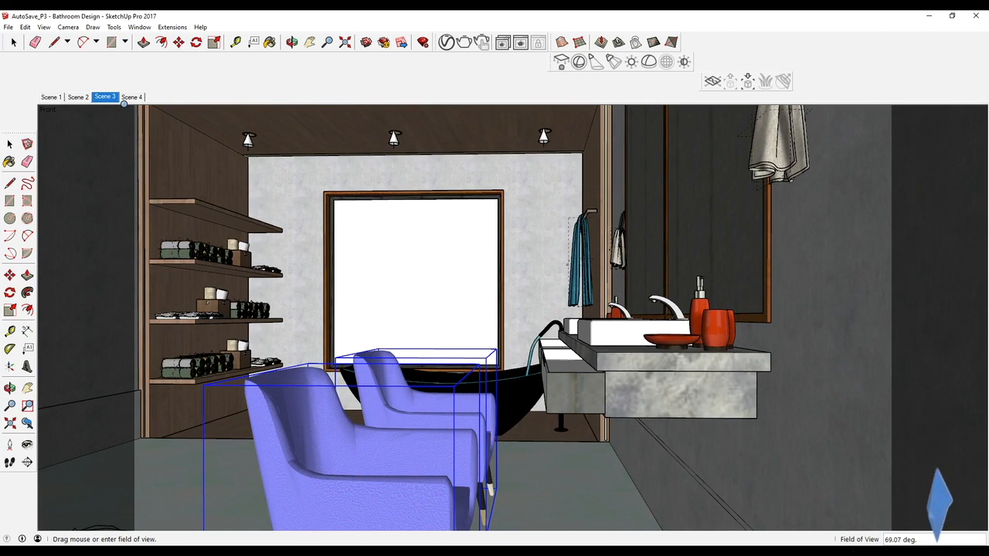
pyautogui.click(131, 98)
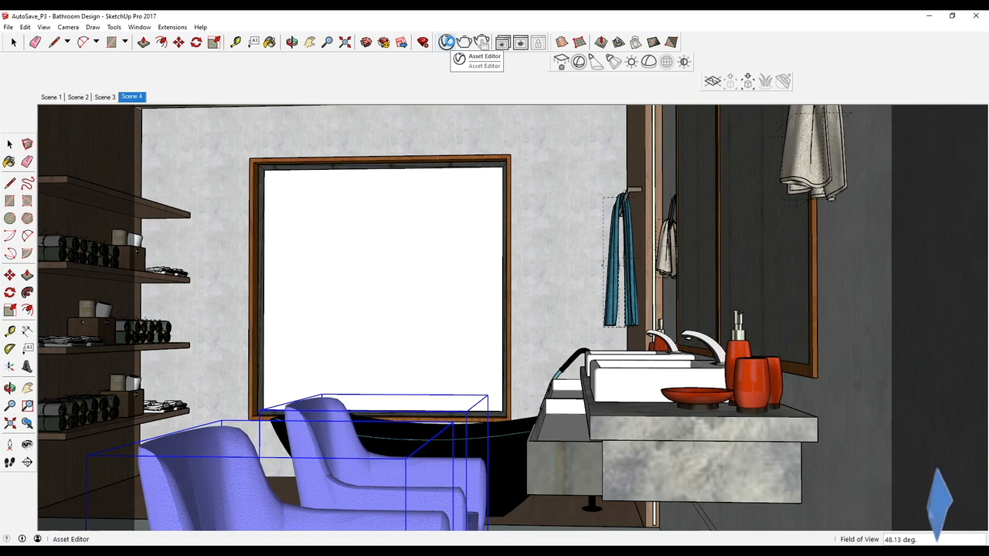
# Step: Turn off interactive rendering in the V-Ray Asset Editor settings, start a progressive render of Scene 4, and minimize the progress window
pyautogui.click(448, 42)
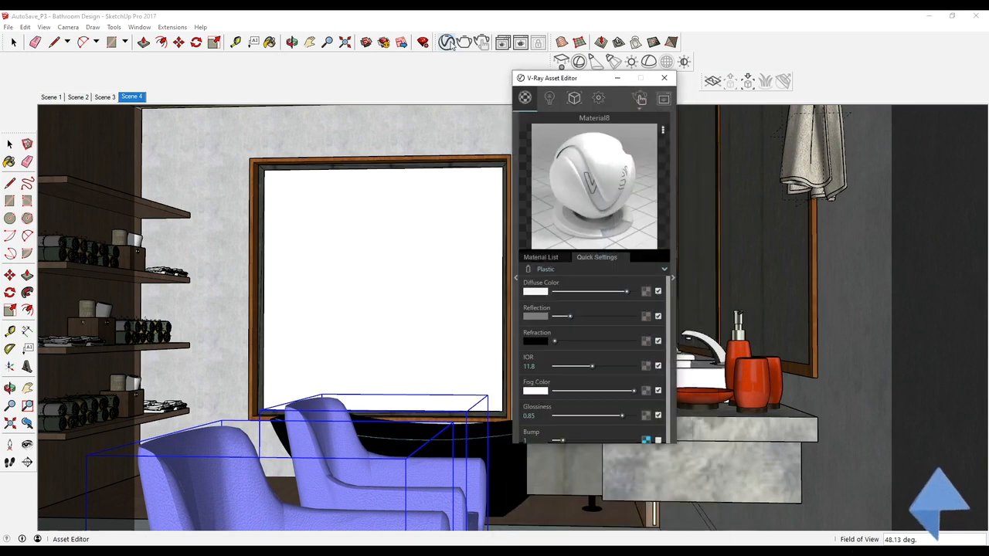
pyautogui.click(603, 98)
pyautogui.click(656, 137)
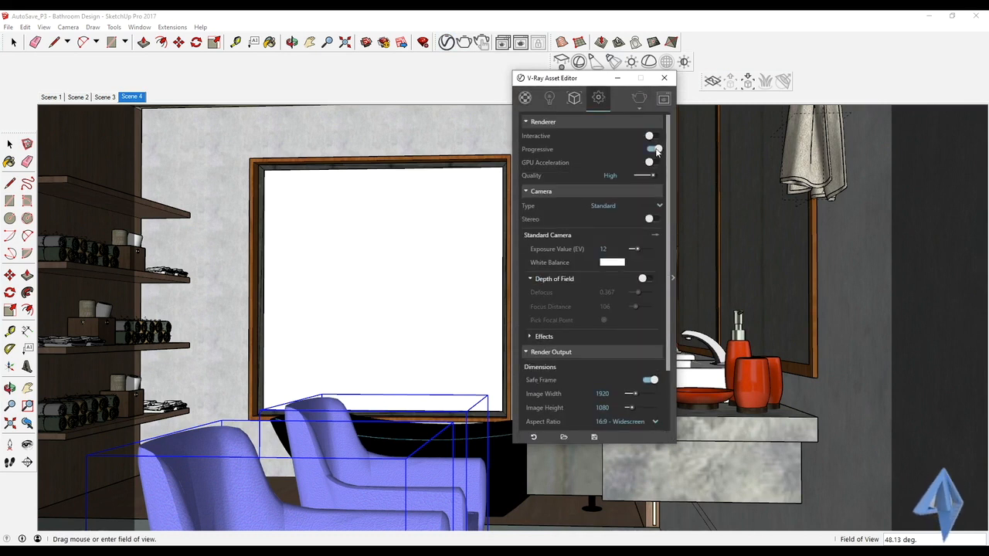
pyautogui.click(639, 98)
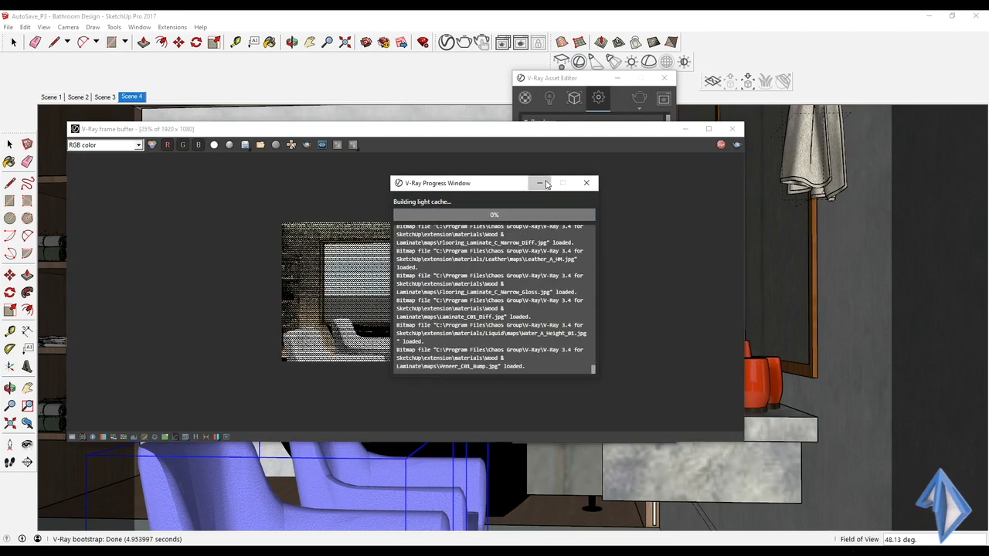
pyautogui.click(545, 184)
# Step: Examine the test render up close around the basins, red accessories, mirror and countertop
pyautogui.scroll(1, 424, 279)
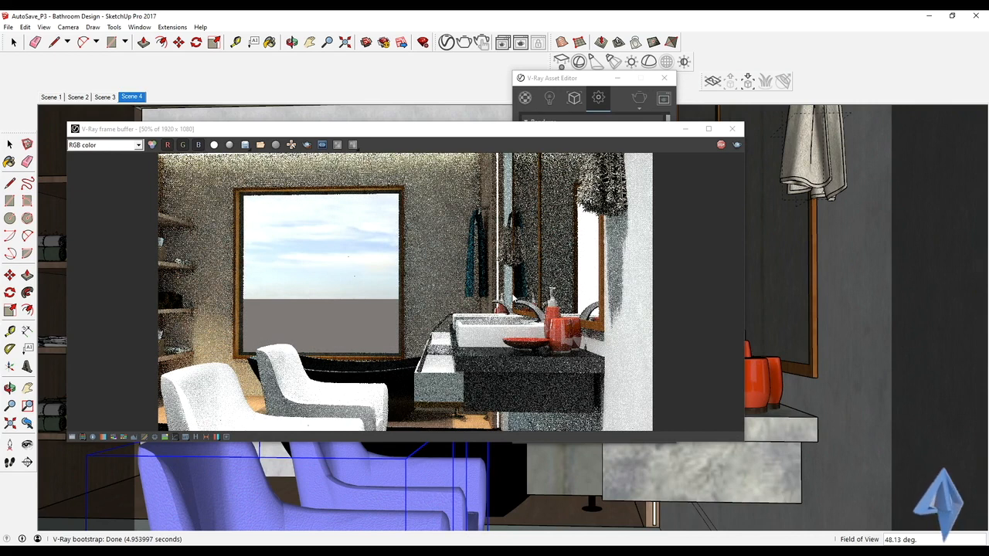
pyautogui.scroll(-1, 459, 291)
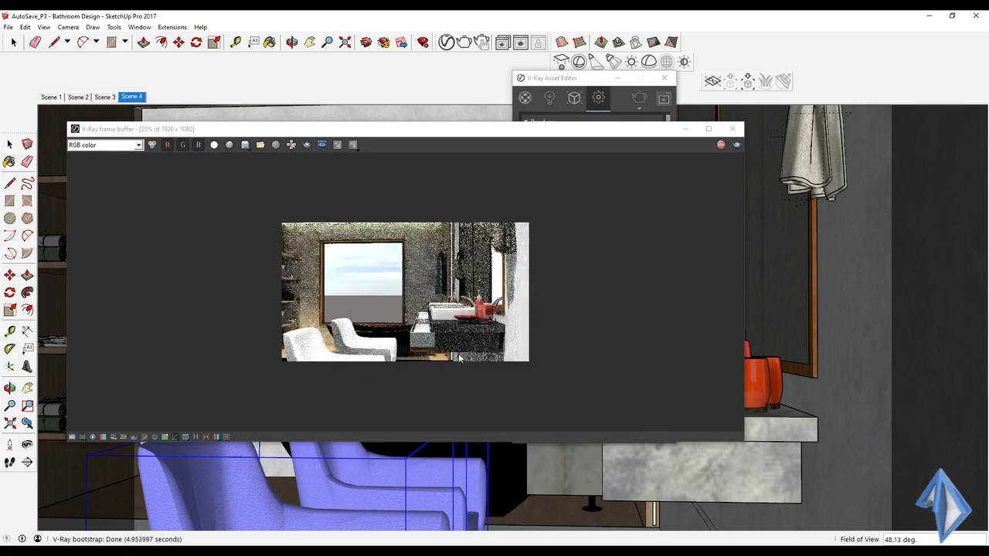
pyautogui.scroll(1, 307, 347)
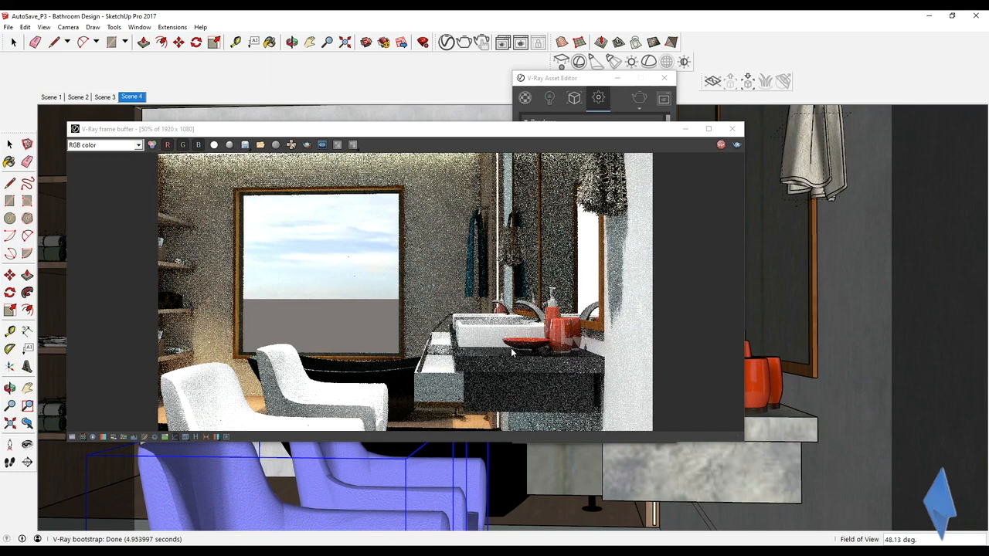
pyautogui.scroll(1, 516, 352)
pyautogui.scroll(1, 580, 317)
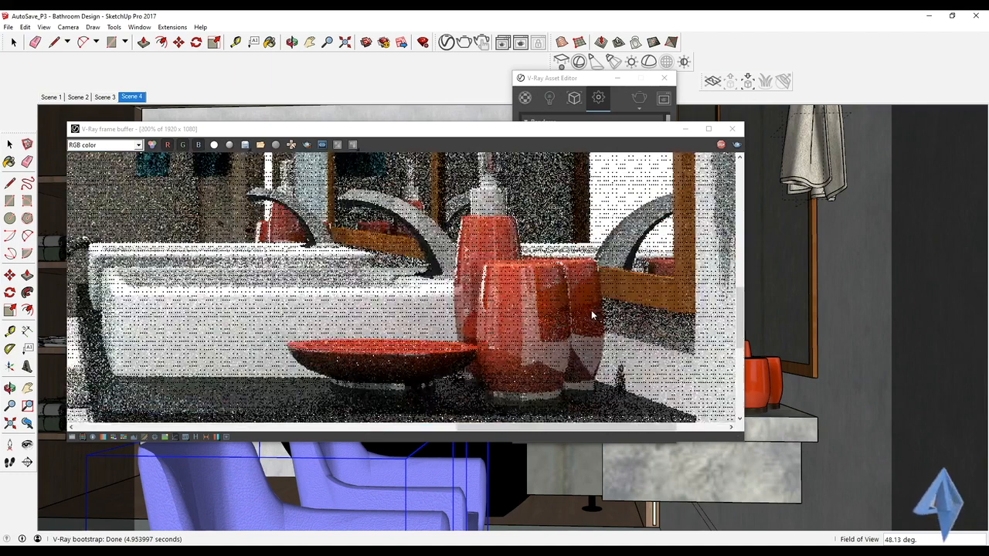
pyautogui.scroll(-1, 583, 315)
pyautogui.moveTo(401, 272); pyautogui.dragTo(414, 165, button='middle')
pyautogui.moveTo(220, 236); pyautogui.dragTo(498, 356, button='middle')
pyautogui.moveTo(299, 278); pyautogui.dragTo(469, 318, button='middle')
pyautogui.scroll(-1, 443, 301)
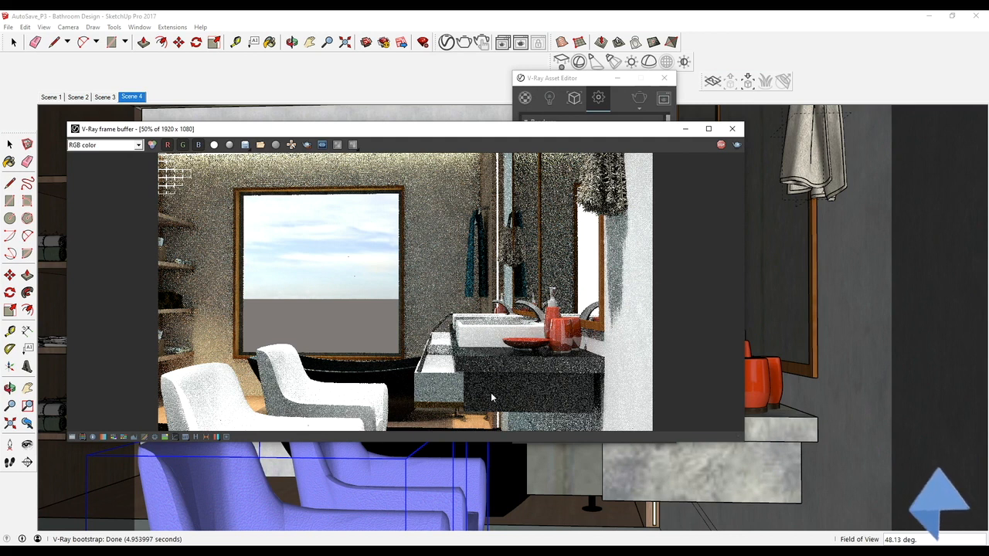
# Step: Stop the progressive render, close the frame buffer, and enable interactive rendering in the V-Ray settings
pyautogui.click(721, 144)
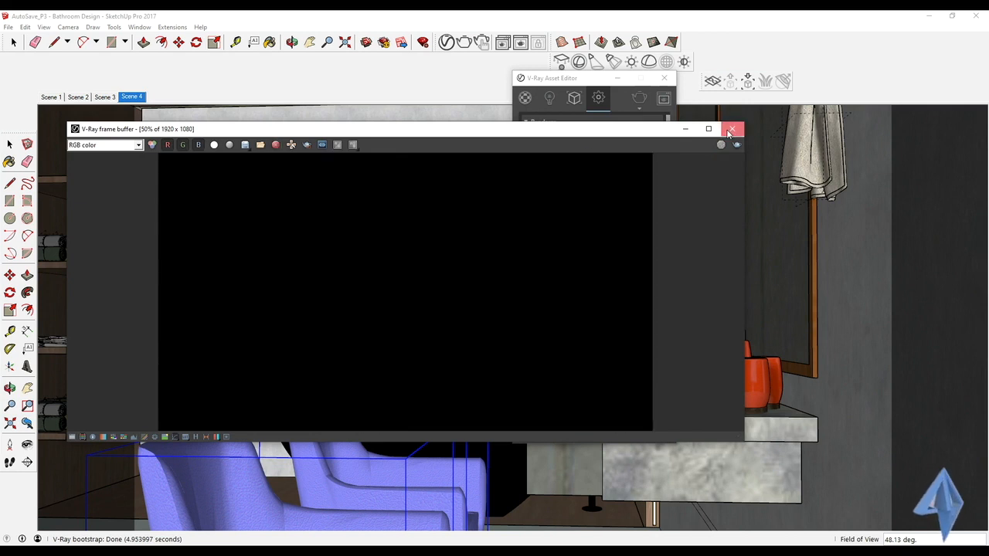
pyautogui.click(624, 100)
pyautogui.click(651, 135)
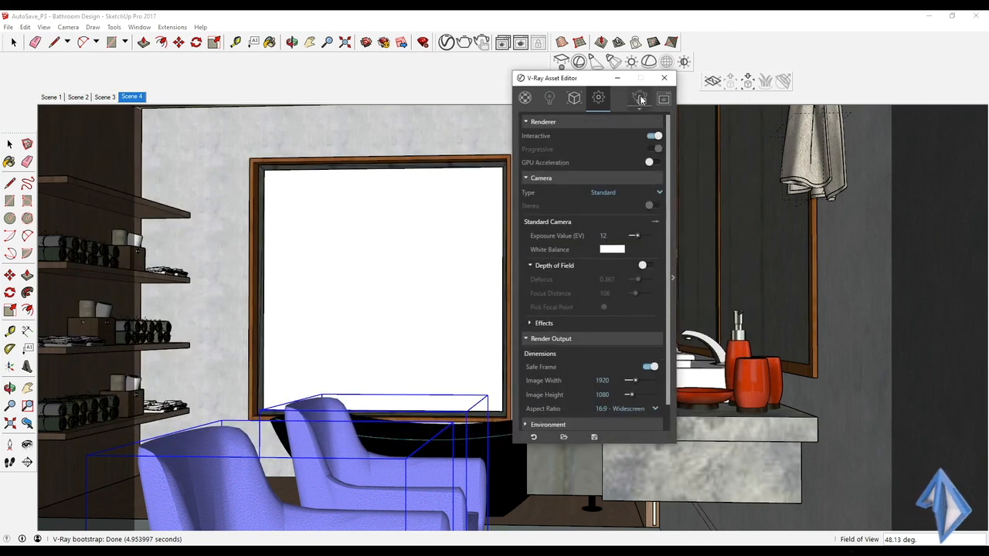
# Step: Start the interactive render and arrange the Asset Editor, progress window and frame buffer so the rendered image stays unobstructed
pyautogui.moveTo(597, 81); pyautogui.dragTo(829, 104)
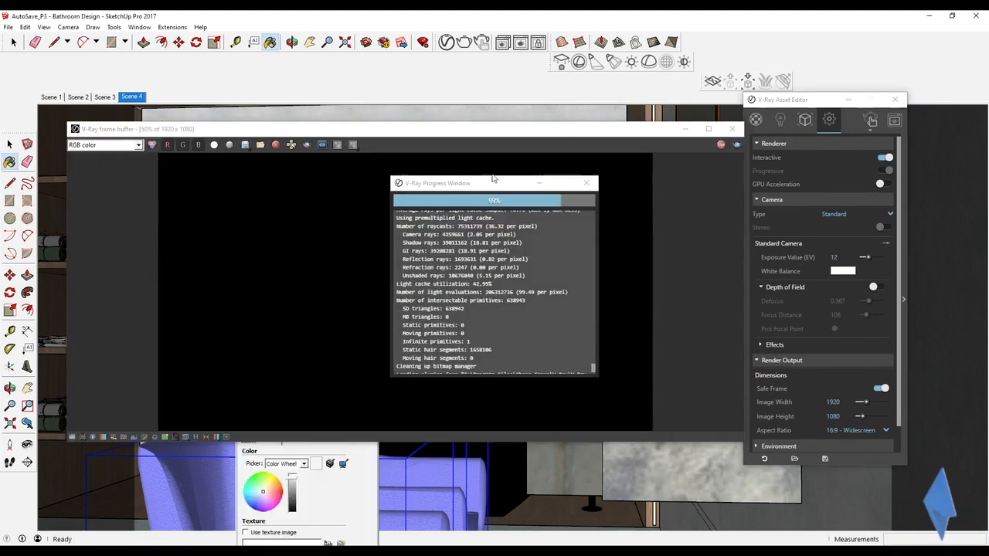
pyautogui.moveTo(481, 187); pyautogui.dragTo(845, 248)
pyautogui.moveTo(635, 129); pyautogui.dragTo(599, 92)
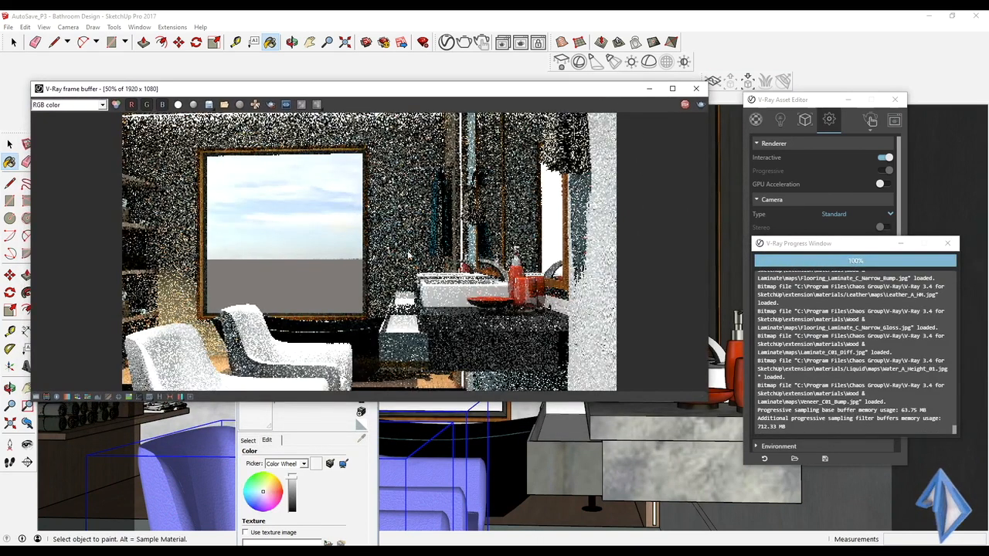
pyautogui.moveTo(477, 102); pyautogui.dragTo(485, 208)
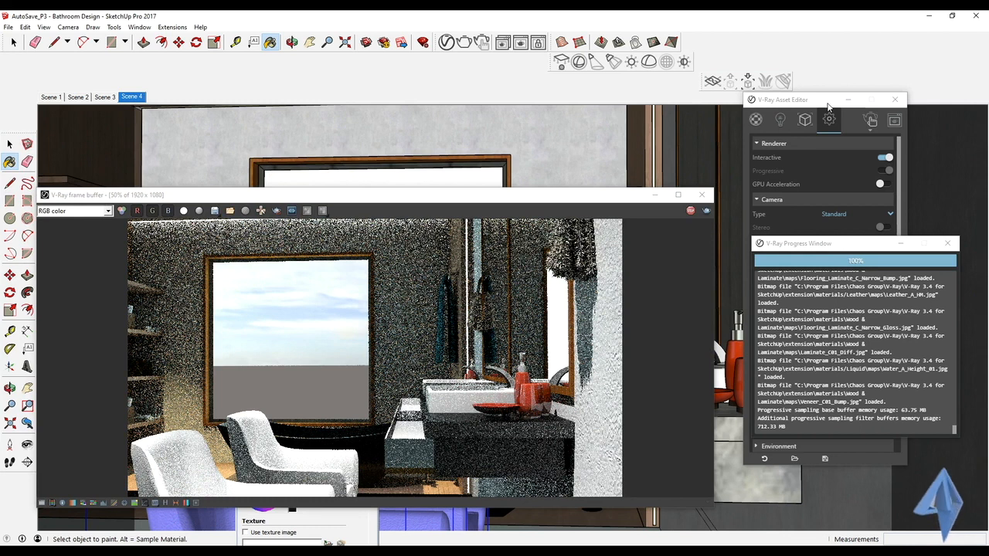
# Step: Set the intensity of V-Ray Spot Light#2 to 11 and of V-Ray Spot Light#3 to 14
pyautogui.click(781, 119)
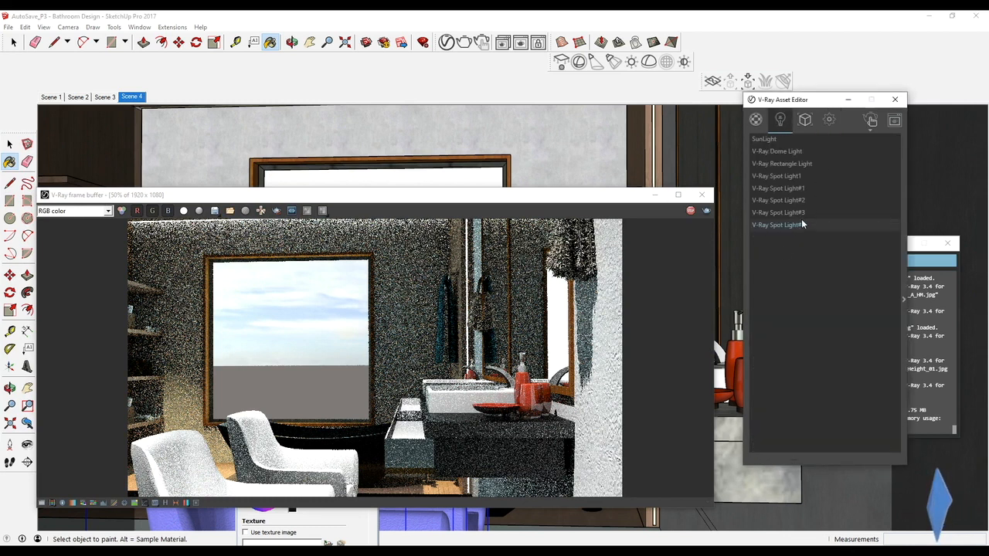
pyautogui.moveTo(813, 100); pyautogui.dragTo(752, 32)
pyautogui.click(734, 132)
pyautogui.click(845, 232)
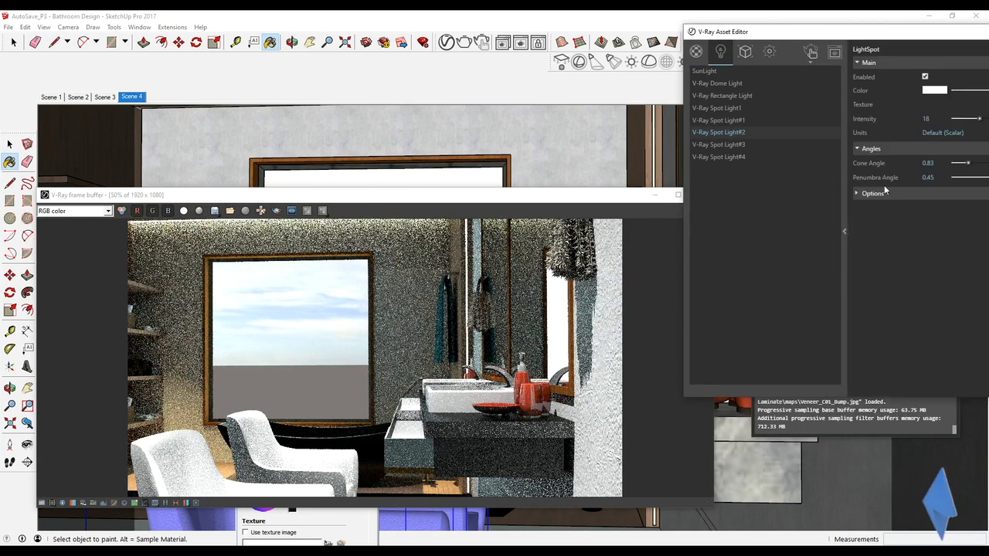
pyautogui.moveTo(979, 120); pyautogui.dragTo(962, 125)
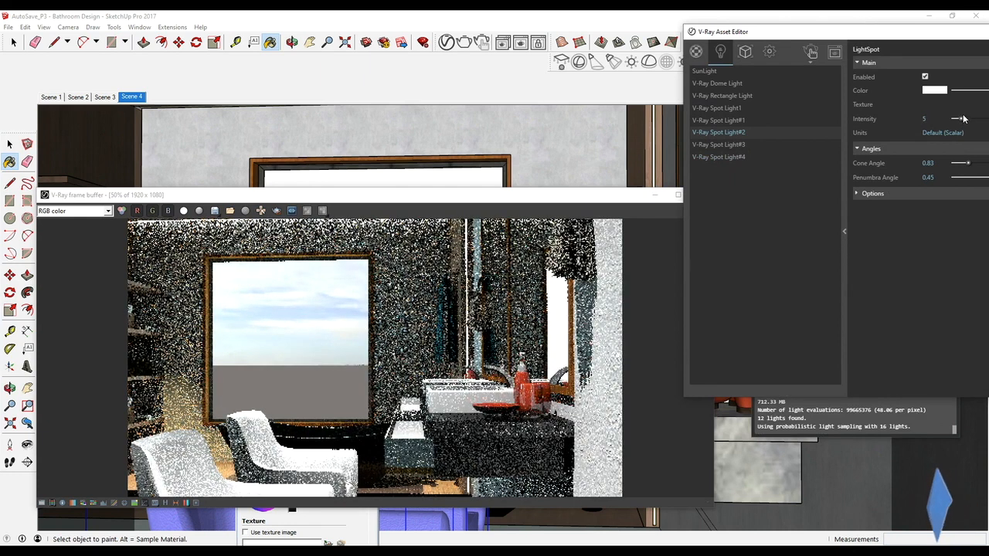
pyautogui.moveTo(967, 121); pyautogui.dragTo(971, 121)
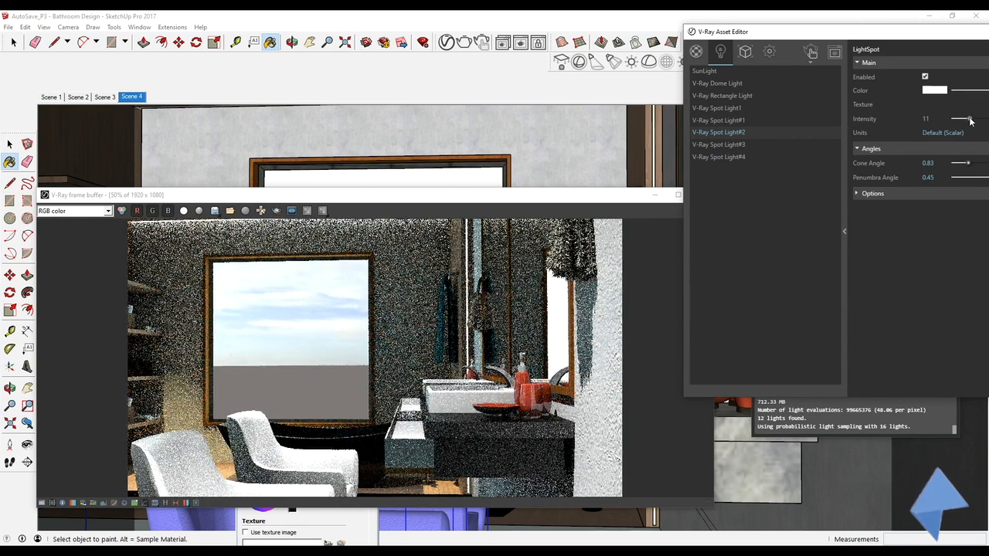
pyautogui.click(772, 146)
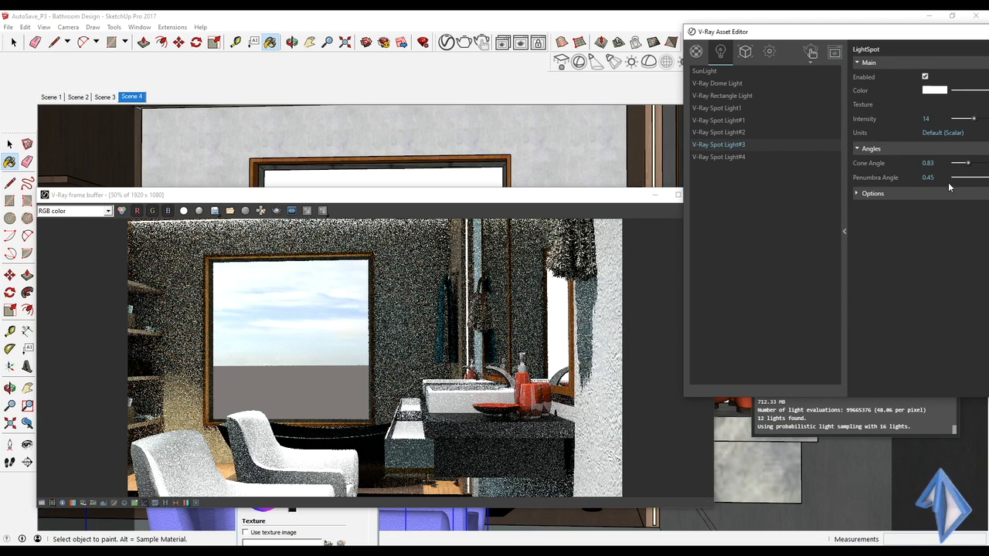
pyautogui.scroll(-1, 393, 364)
pyautogui.scroll(1, 270, 418)
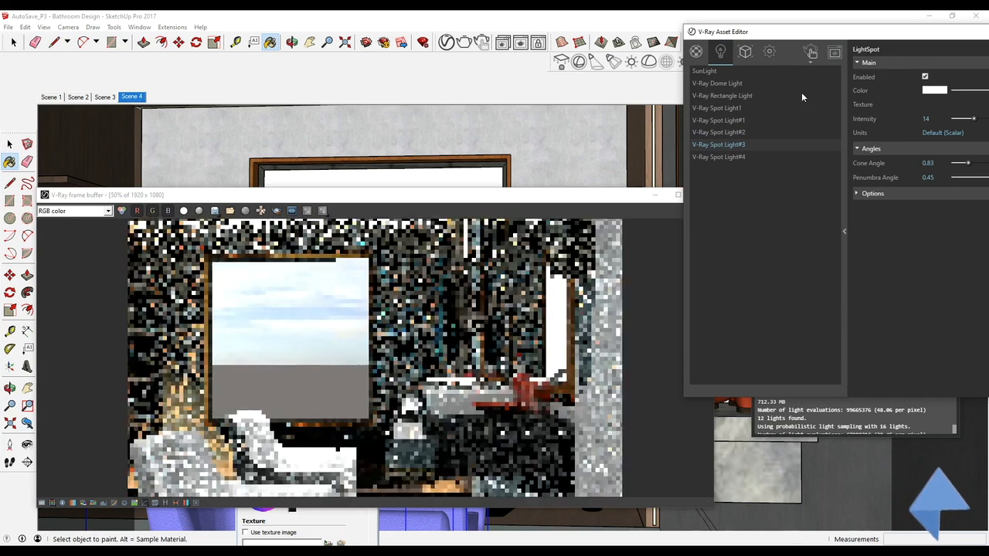
# Step: Switch to Scene 1, reposition the frame buffer, and inspect the whole bathroom in the interactive render
pyautogui.scroll(-1, 453, 328)
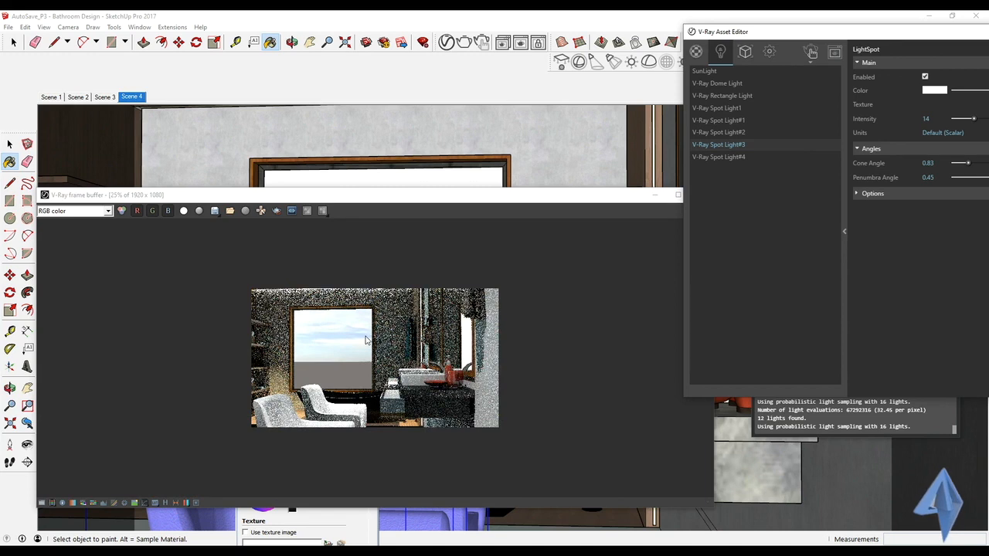
pyautogui.click(53, 97)
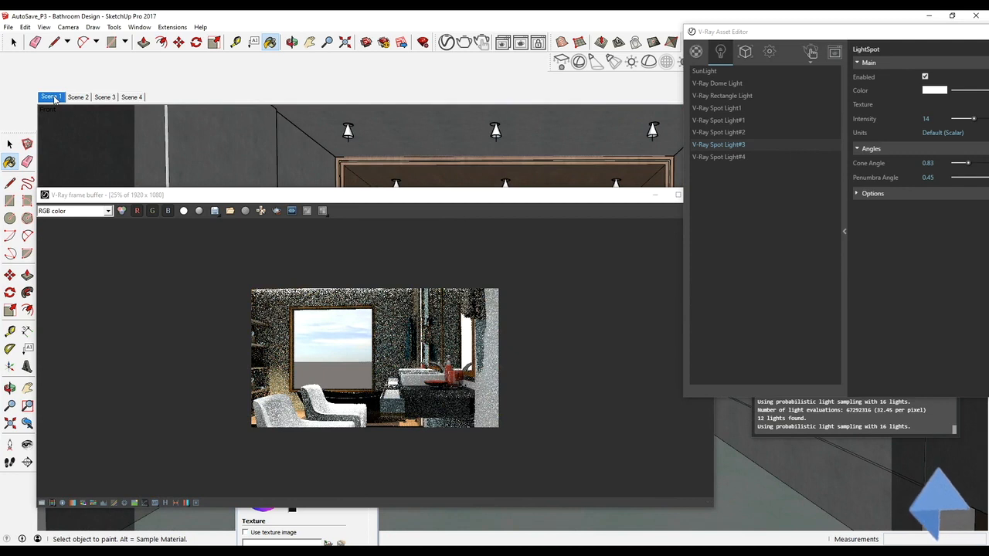
pyautogui.moveTo(422, 196); pyautogui.dragTo(582, 114)
pyautogui.scroll(1, 656, 238)
pyautogui.scroll(-1, 593, 247)
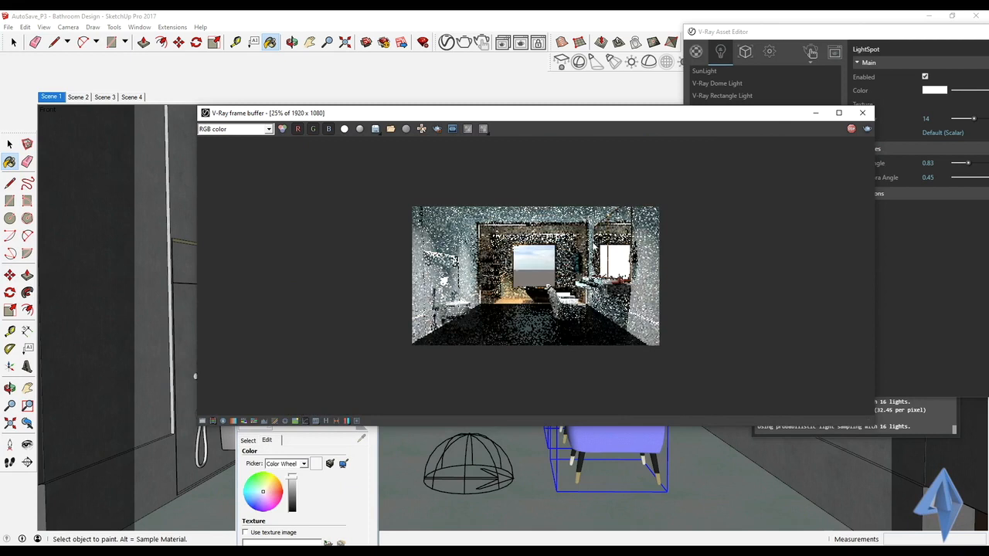
pyautogui.scroll(1, 589, 258)
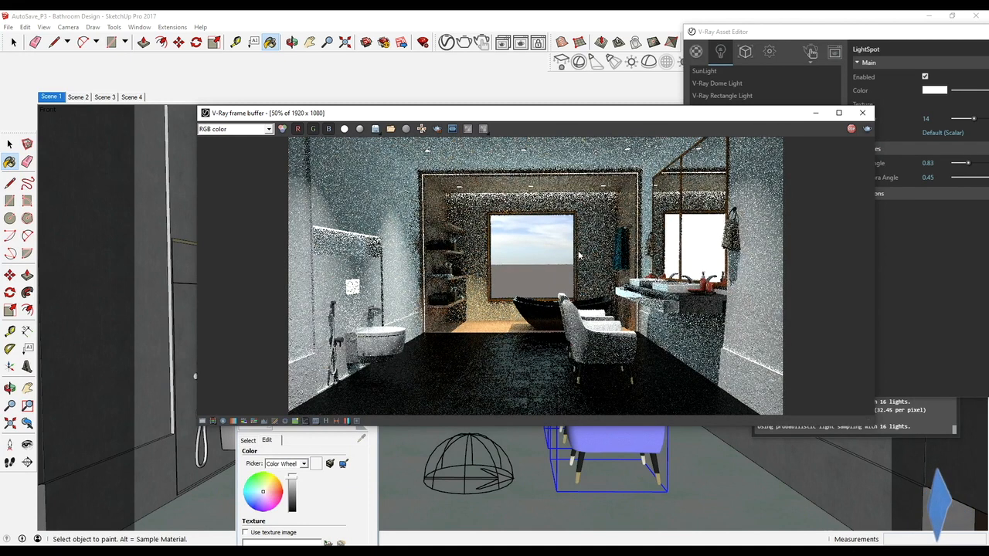
# Step: Show the V-Ray materials, arrange the frame buffer and Default Tray to uncover the texture settings, and sample the floor's slate material
pyautogui.press('alt')
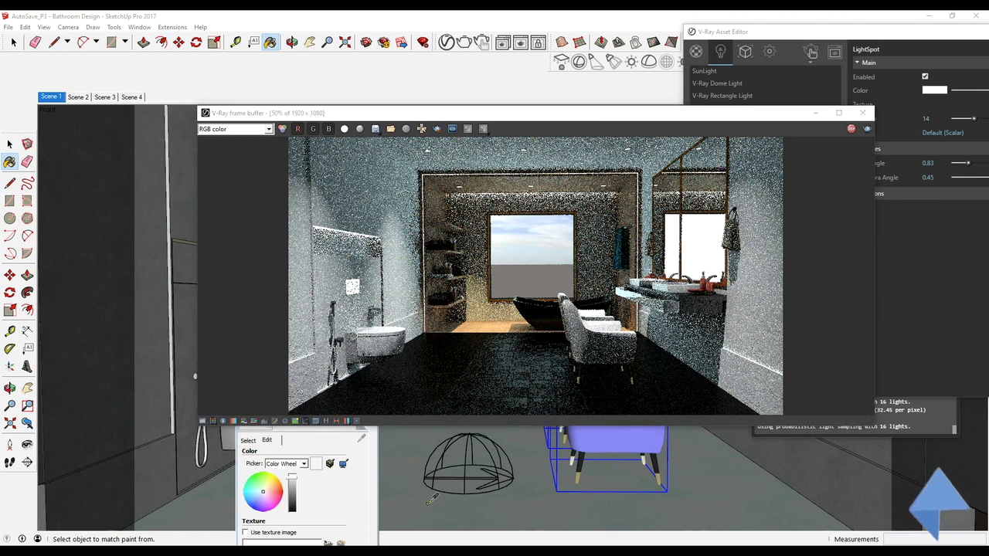
pyautogui.moveTo(589, 118); pyautogui.dragTo(553, 163)
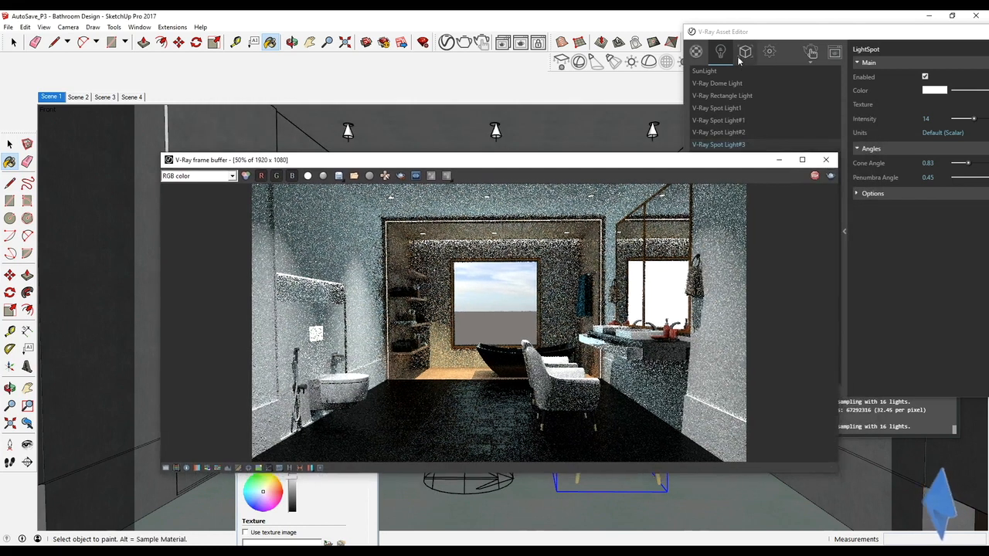
pyautogui.click(696, 51)
pyautogui.press('alt')
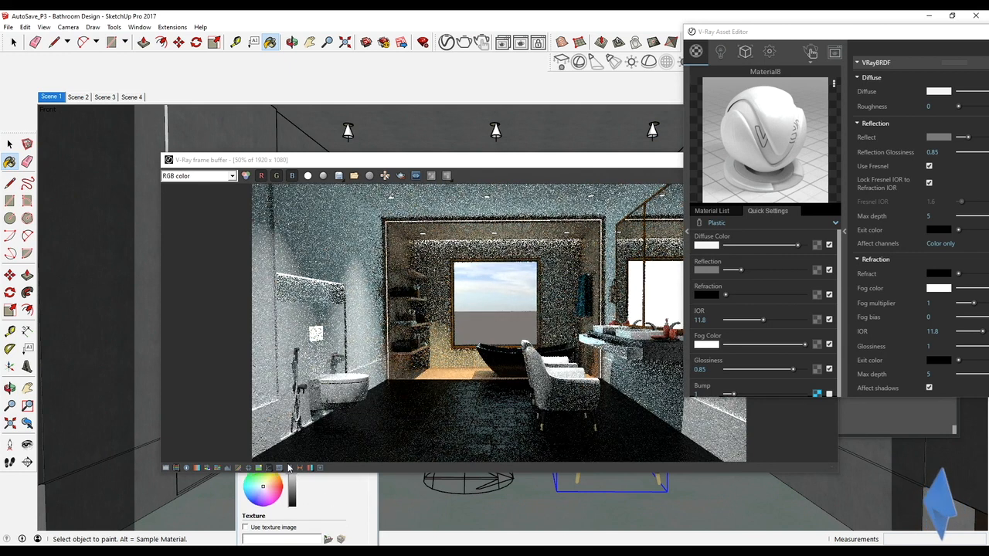
pyautogui.moveTo(271, 162); pyautogui.dragTo(293, 39)
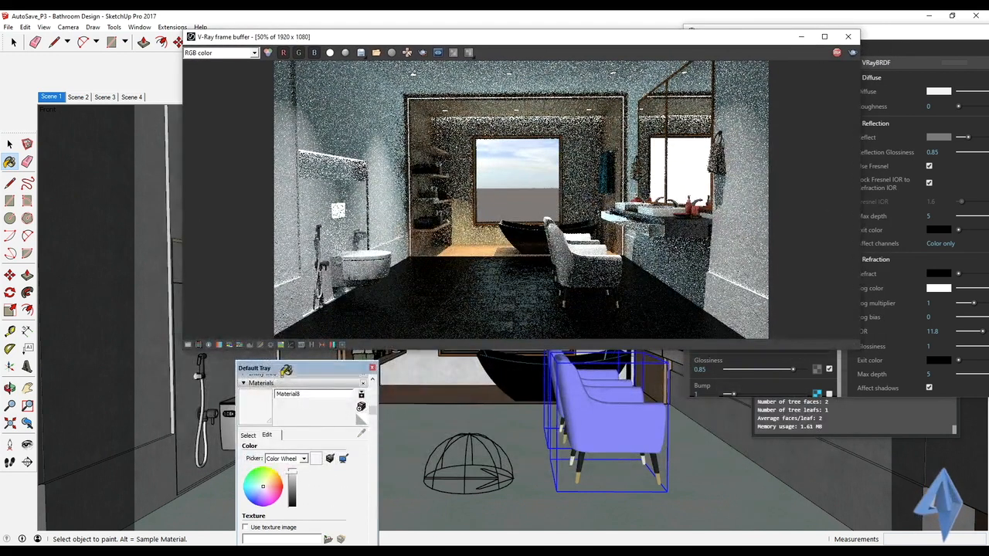
pyautogui.moveTo(280, 374); pyautogui.dragTo(228, 409)
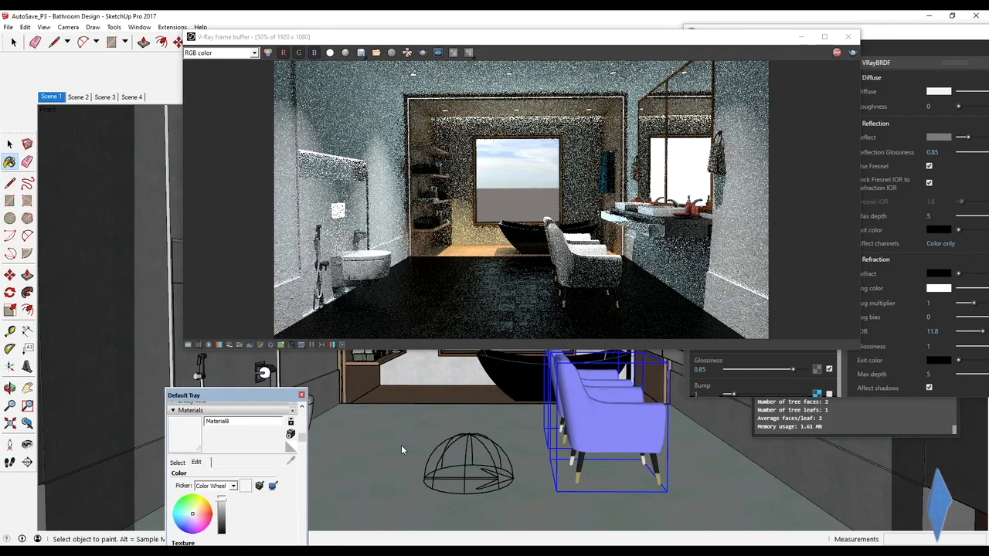
pyautogui.moveTo(228, 399); pyautogui.dragTo(237, 328)
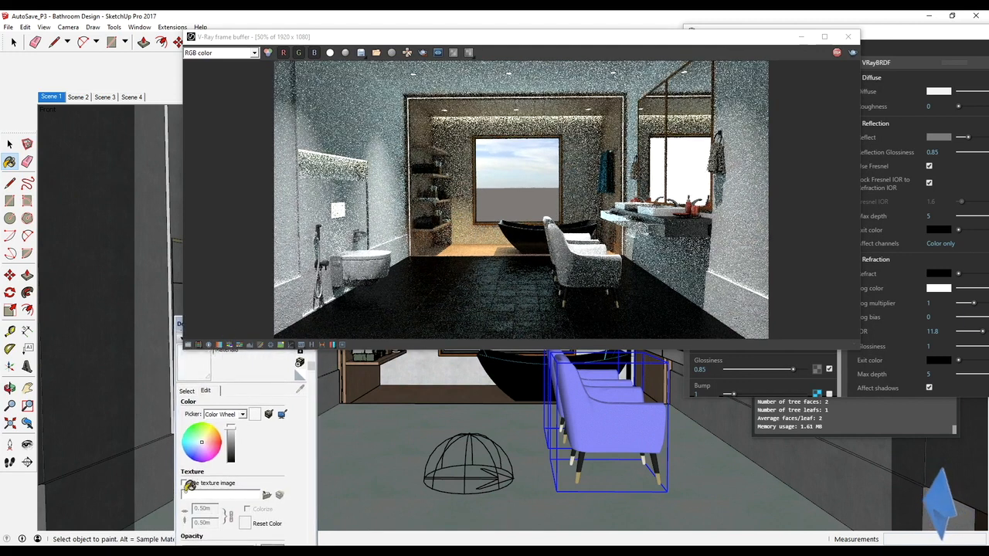
pyautogui.press('alt')
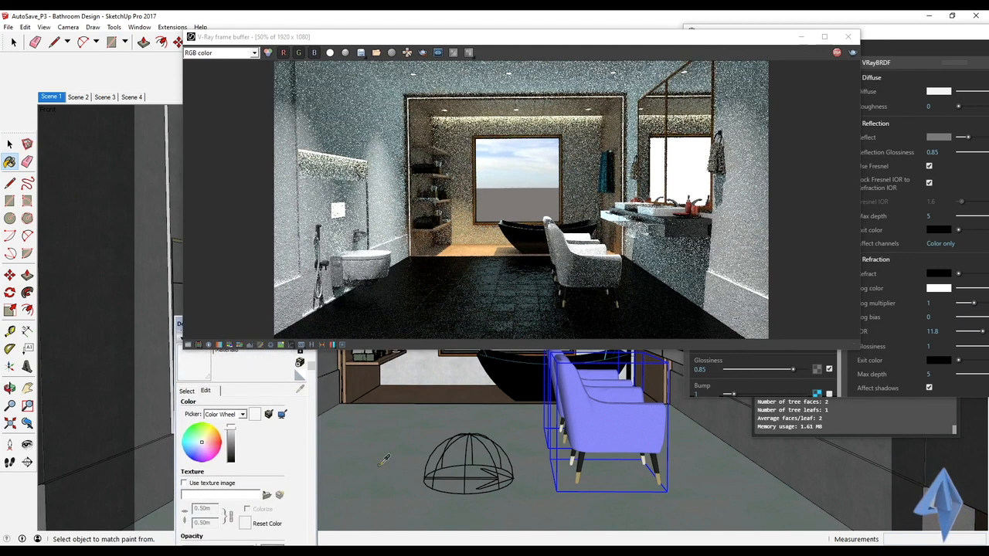
pyautogui.keyDown('alt'); pyautogui.click(377, 466); pyautogui.keyUp('alt')
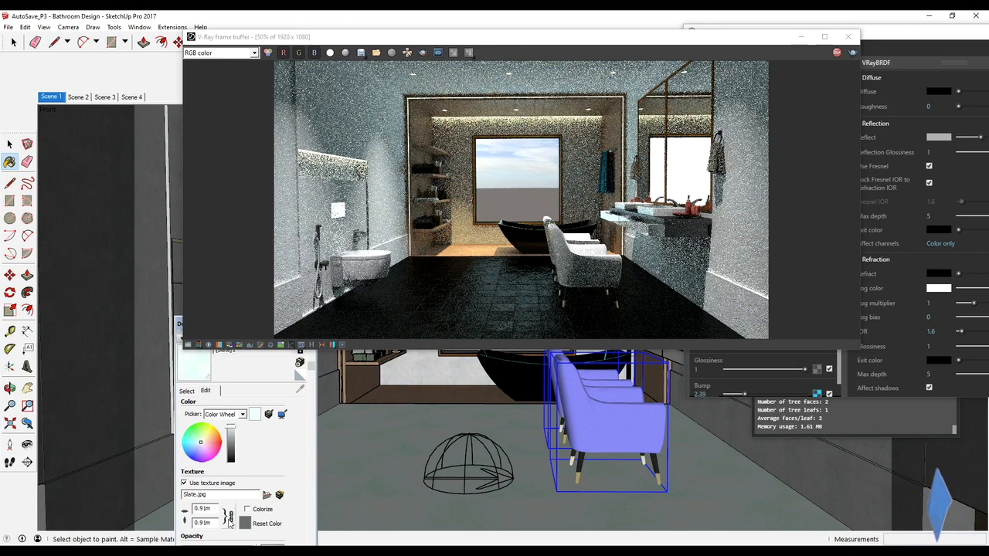
# Step: Set the floor slate texture's width and height to 1.2 m each, independently of the aspect ratio lock
pyautogui.doubleClick(203, 507)
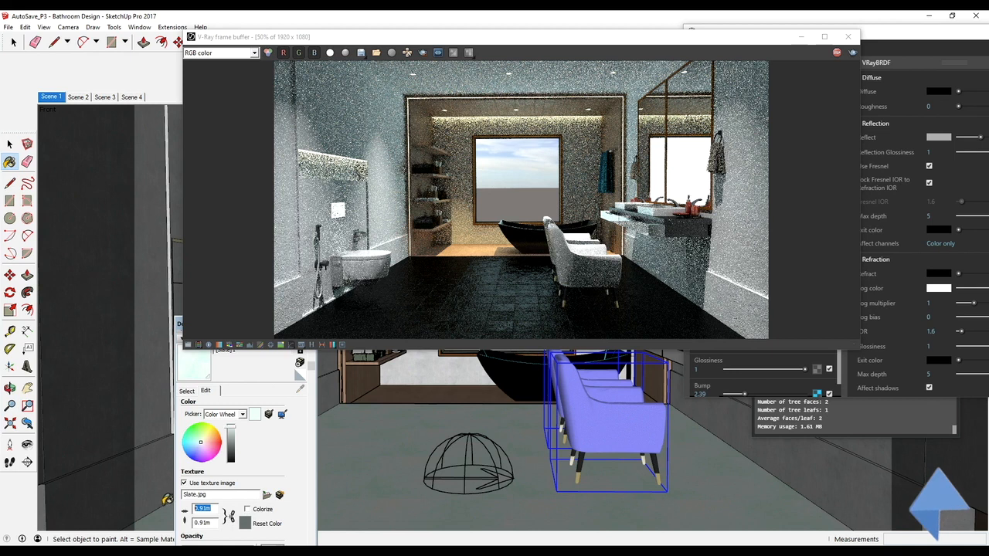
pyautogui.write('1.2')
pyautogui.press('Return')
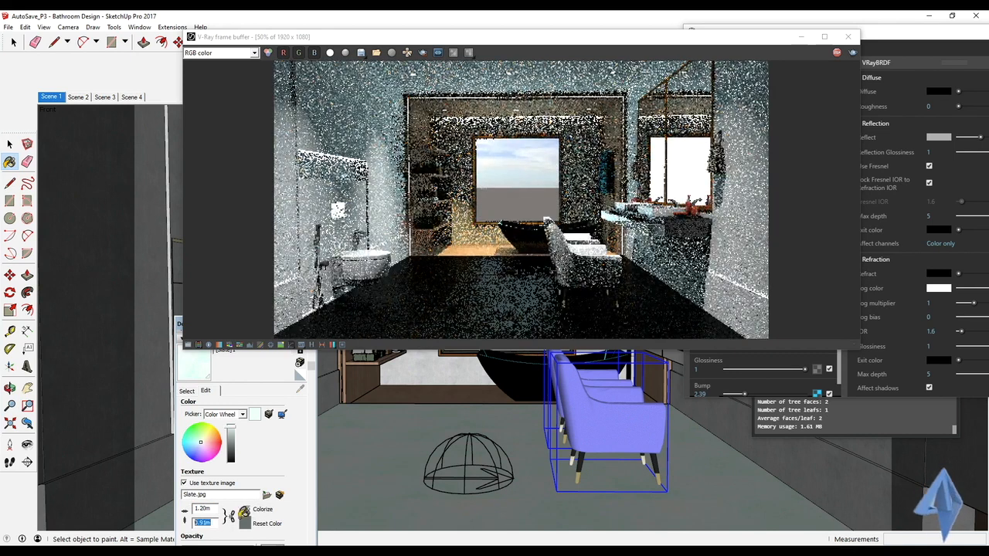
pyautogui.doubleClick(202, 523)
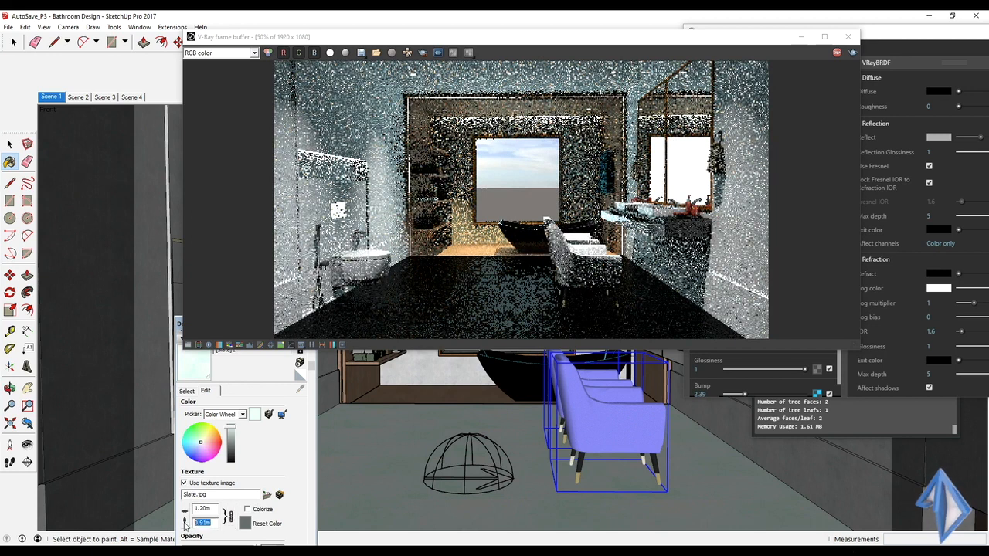
pyautogui.write('1.20m')
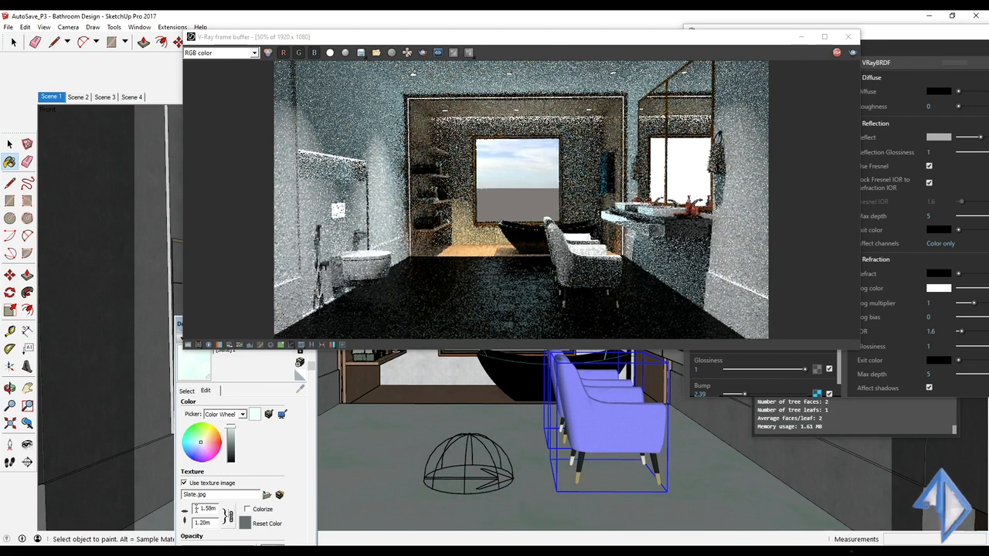
pyautogui.doubleClick(207, 508)
pyautogui.write('1')
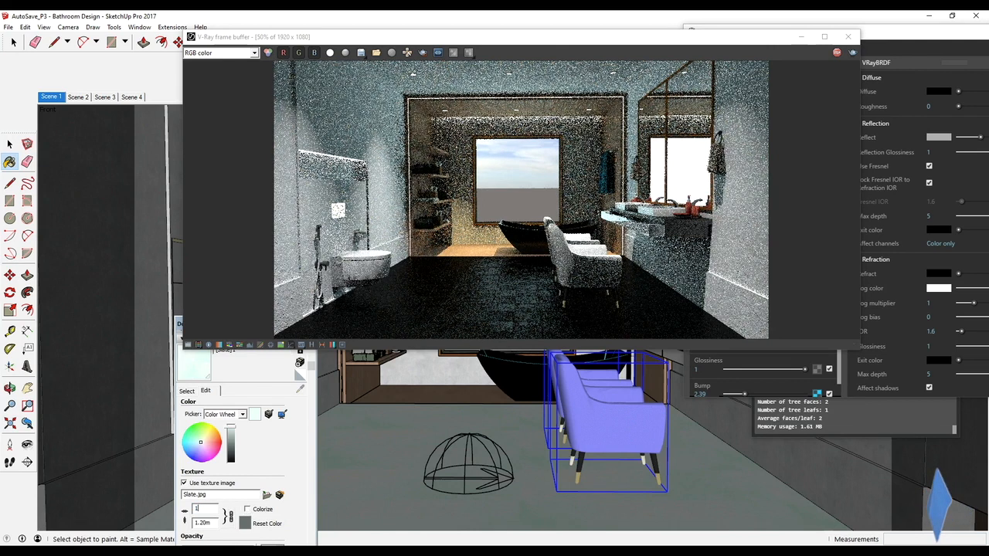
pyautogui.write('.2')
pyautogui.press('Return')
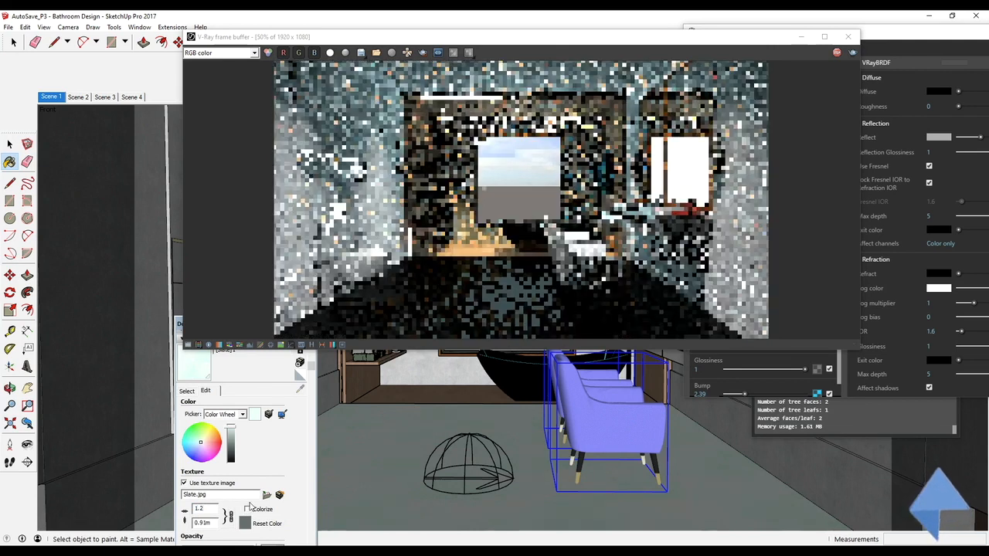
pyautogui.doubleClick(214, 523)
pyautogui.write('1.2')
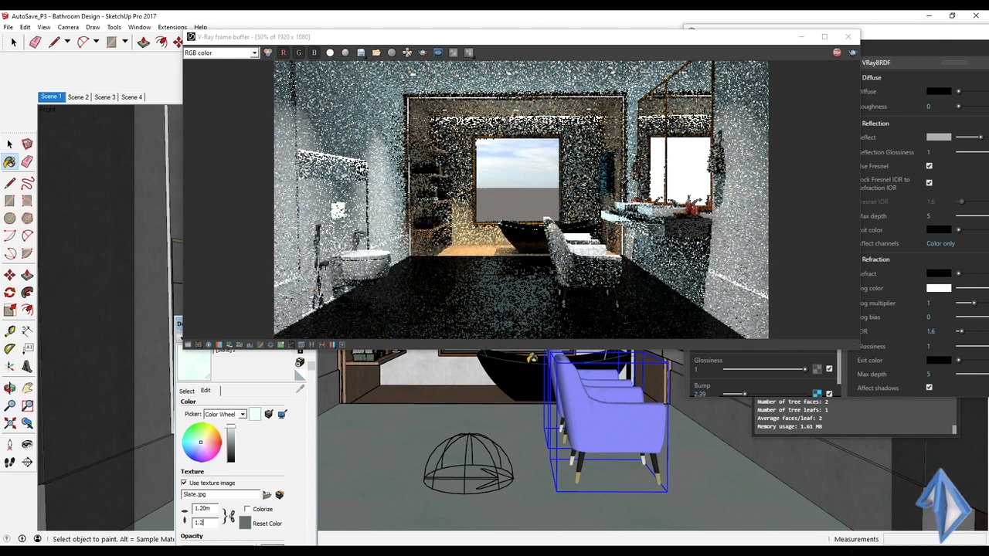
# Step: Set the floor slate material's bump to 1.48 and move the frame buffer aside to check the render
pyautogui.click(903, 52)
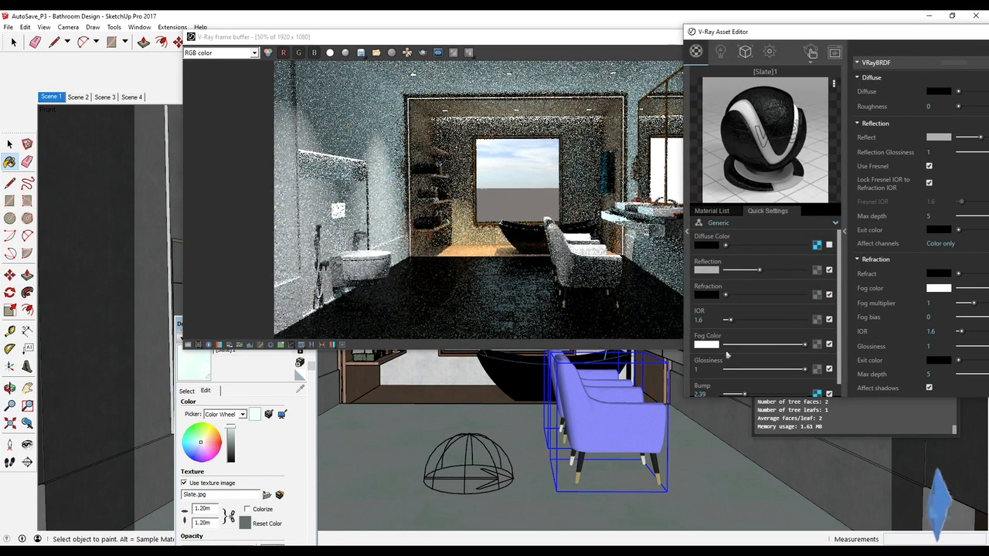
pyautogui.scroll(-1, 750, 375)
pyautogui.moveTo(745, 364); pyautogui.dragTo(736, 363)
pyautogui.moveTo(576, 36); pyautogui.dragTo(401, 73)
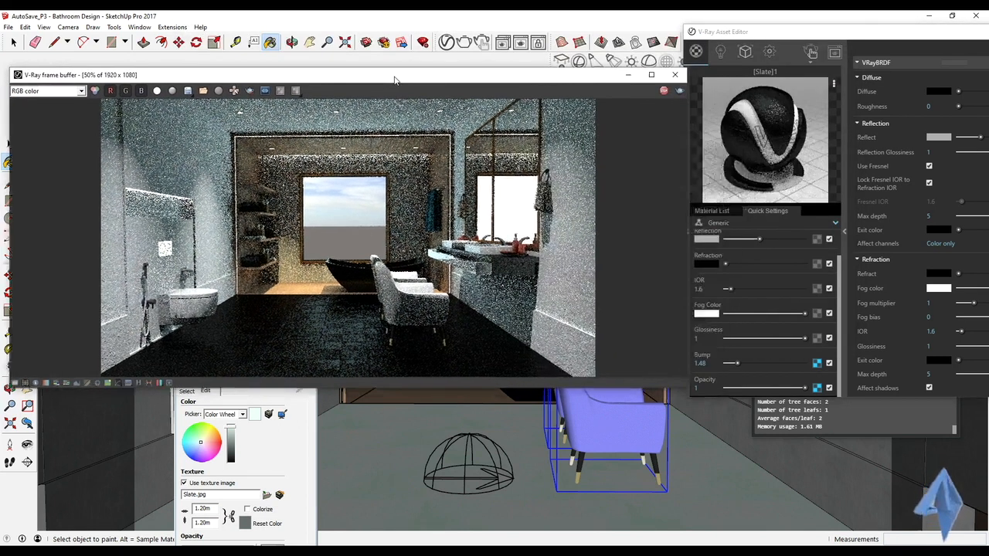
# Step: Move the Asset Editor clear of the vanity and sample the vanity cabinet's Stone Vein Gray material
pyautogui.moveTo(779, 38); pyautogui.dragTo(691, 105)
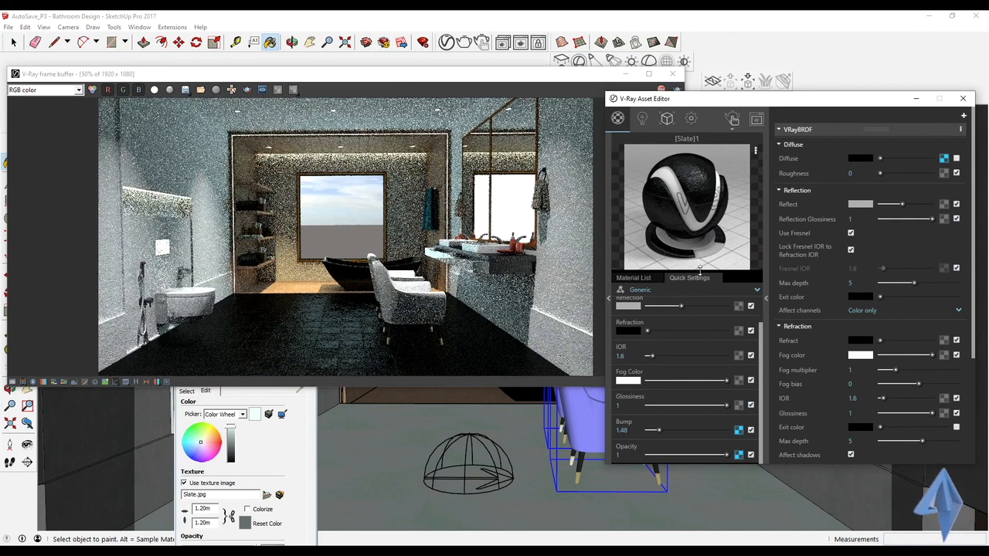
pyautogui.moveTo(743, 101); pyautogui.dragTo(744, 402)
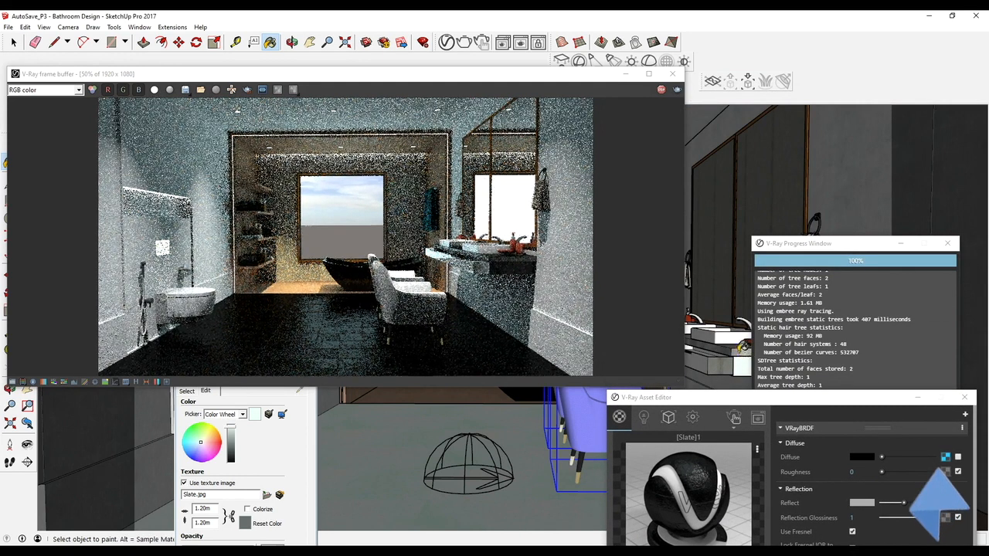
pyautogui.press('alt')
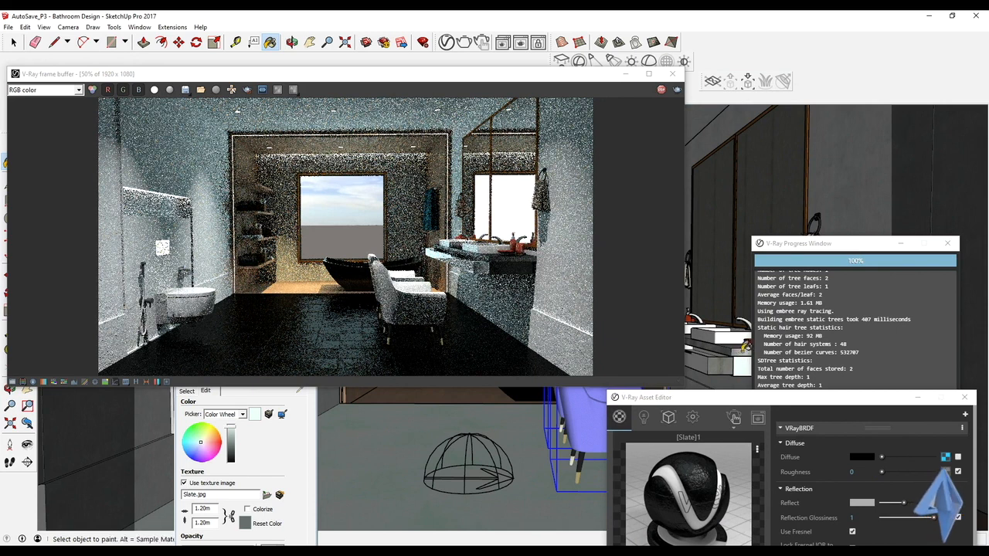
pyautogui.moveTo(706, 401)
pyautogui.mouseDown()
pyautogui.moveTo(704, 350)
pyautogui.moveTo(420, 308)
pyautogui.moveTo(377, 265)
pyautogui.mouseUp()
pyautogui.press('alt')
pyautogui.keyDown('alt'); pyautogui.click(740, 332); pyautogui.keyUp('alt')
pyautogui.moveTo(740, 332)
pyautogui.mouseDown(button='middle')
pyautogui.moveTo(730, 381)
pyautogui.moveTo(705, 417)
pyautogui.moveTo(727, 426)
pyautogui.mouseUp(button='middle')
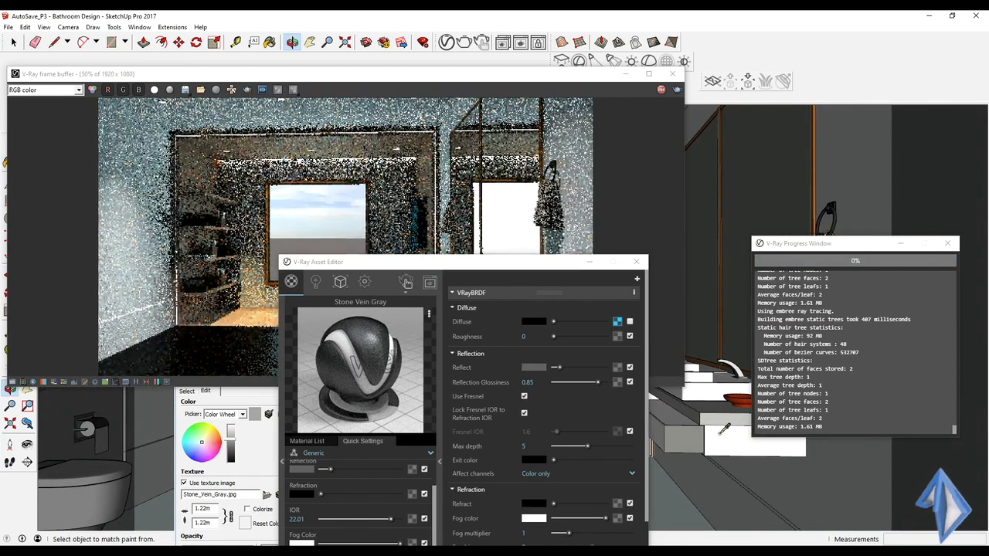
# Step: Stop the interactive render and close the frame buffer
pyautogui.click(661, 91)
pyautogui.click(661, 90)
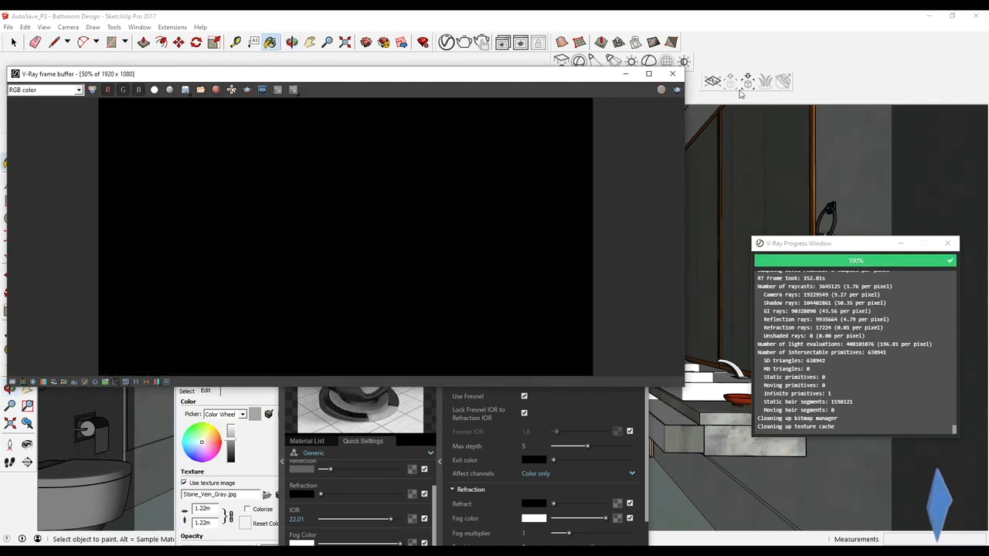
pyautogui.click(672, 74)
# Step: Move the progress window and Asset Editor clear of the vanity and paint both cabinet fronts with the sampled white Color M02
pyautogui.moveTo(856, 252); pyautogui.dragTo(411, 78)
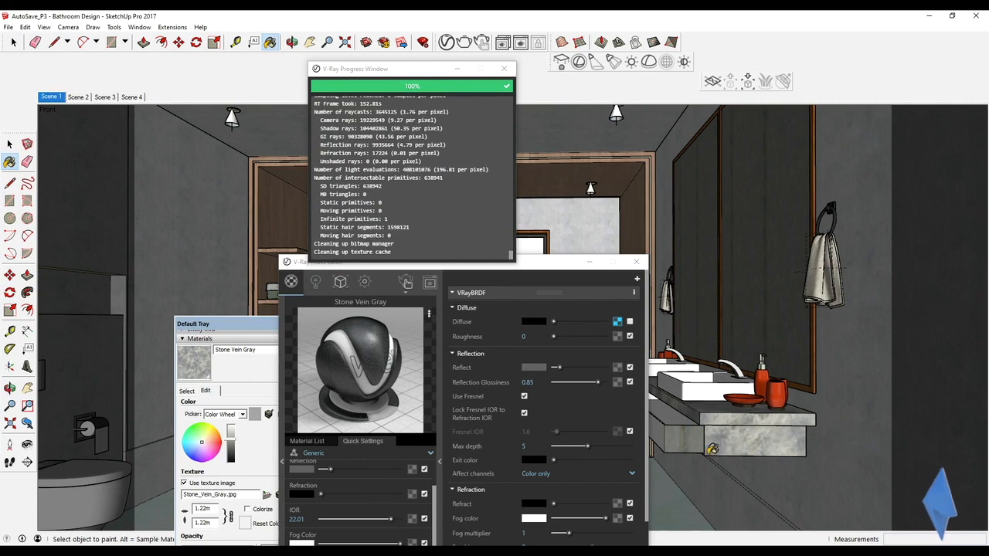
pyautogui.moveTo(713, 452); pyautogui.dragTo(574, 195, button='middle')
pyautogui.moveTo(533, 262); pyautogui.dragTo(459, 71)
pyautogui.moveTo(756, 368); pyautogui.dragTo(718, 396, button='middle')
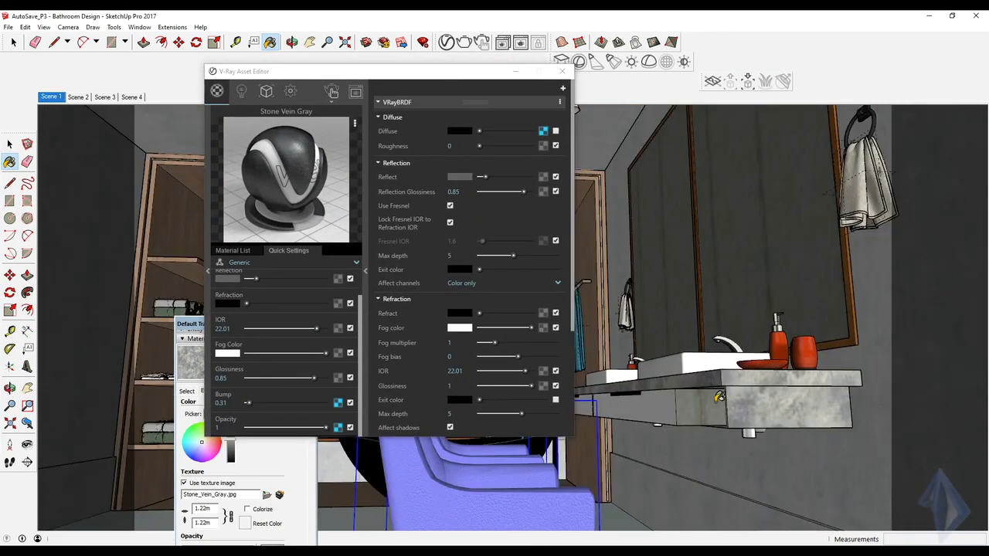
pyautogui.keyDown('alt'); pyautogui.click(666, 400); pyautogui.keyUp('alt')
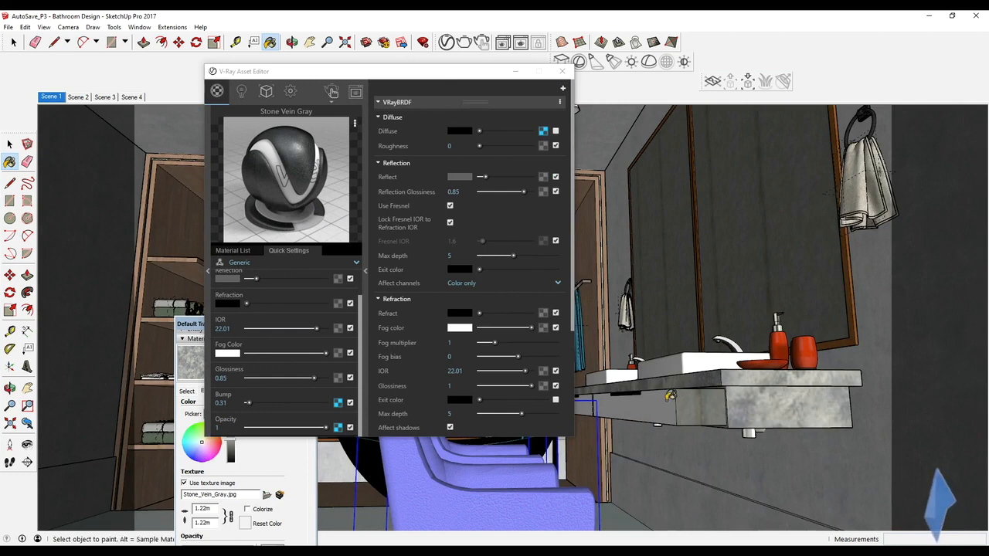
pyautogui.scroll(2, 666, 395)
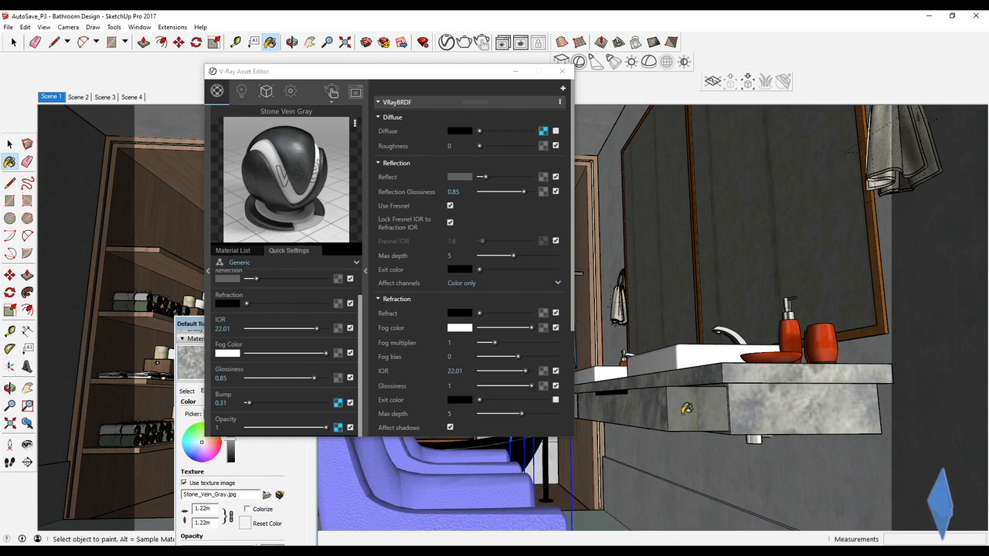
pyautogui.moveTo(644, 410)
pyautogui.mouseDown(button='middle')
pyautogui.moveTo(635, 452)
pyautogui.moveTo(612, 451)
pyautogui.moveTo(633, 401)
pyautogui.mouseUp(button='middle')
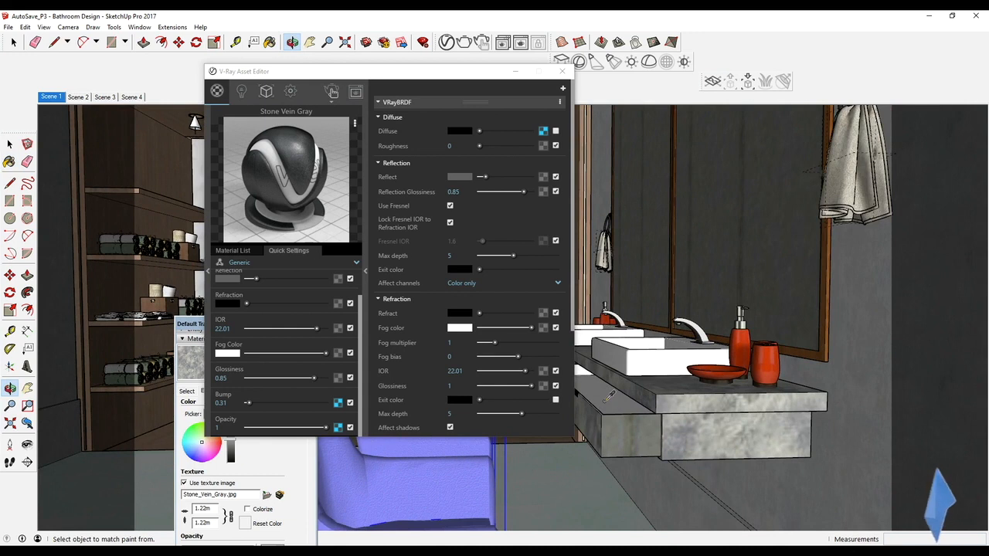
pyautogui.click(608, 396)
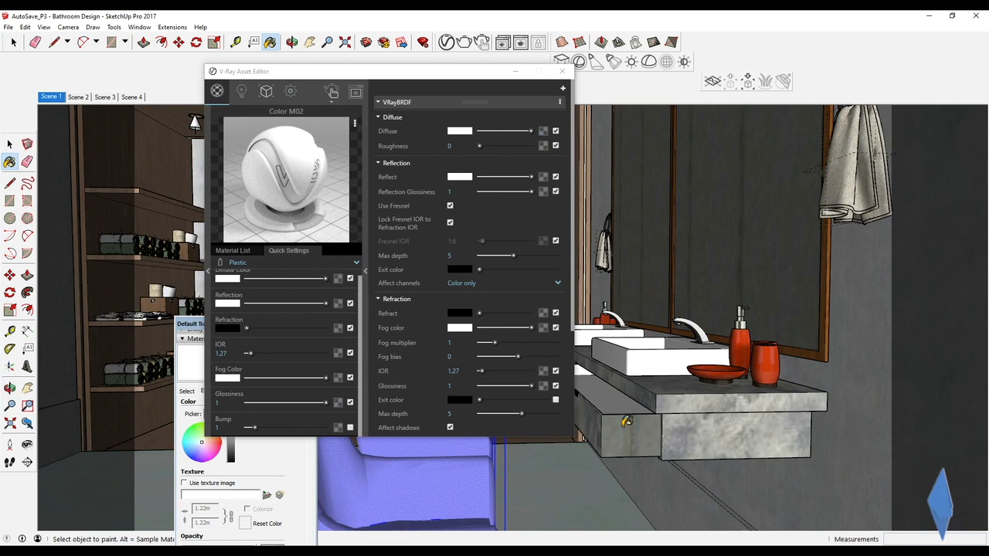
pyautogui.moveTo(626, 421)
pyautogui.mouseDown(button='middle')
pyautogui.moveTo(804, 410)
pyautogui.moveTo(666, 369)
pyautogui.moveTo(741, 336)
pyautogui.mouseUp(button='middle')
pyautogui.keyDown('alt'); pyautogui.click(741, 340); pyautogui.keyUp('alt')
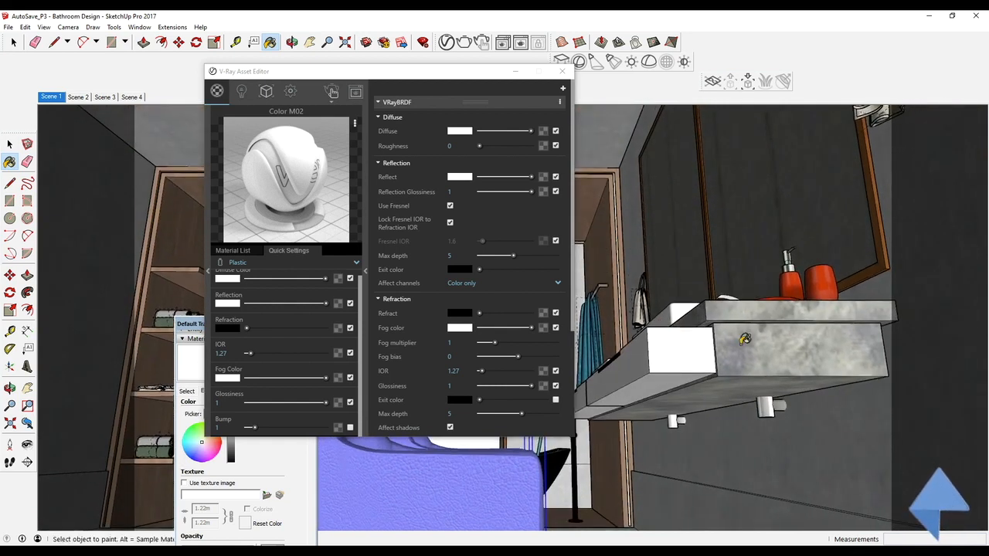
pyautogui.click(744, 339)
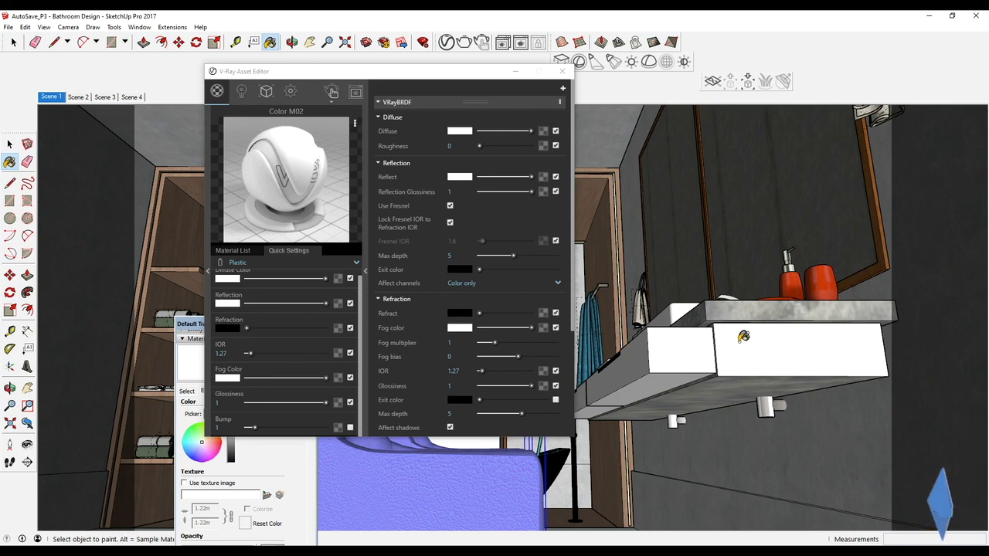
# Step: Sample the countertop's Stone Vein Gray material, lower its reflection to a darker gray and raise its reflection glossiness to 1
pyautogui.keyDown('alt'); pyautogui.click(767, 307); pyautogui.keyUp('alt')
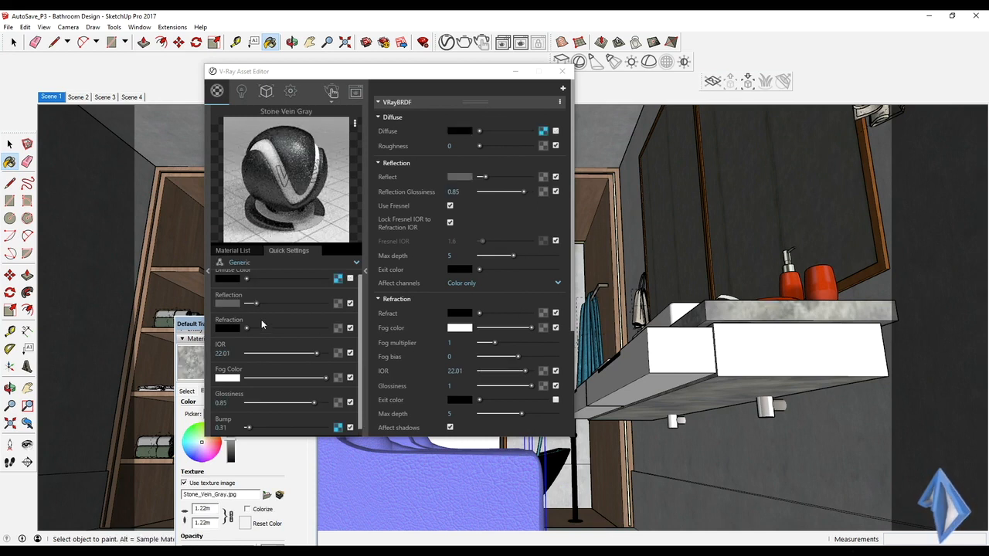
pyautogui.moveTo(257, 305); pyautogui.dragTo(250, 308)
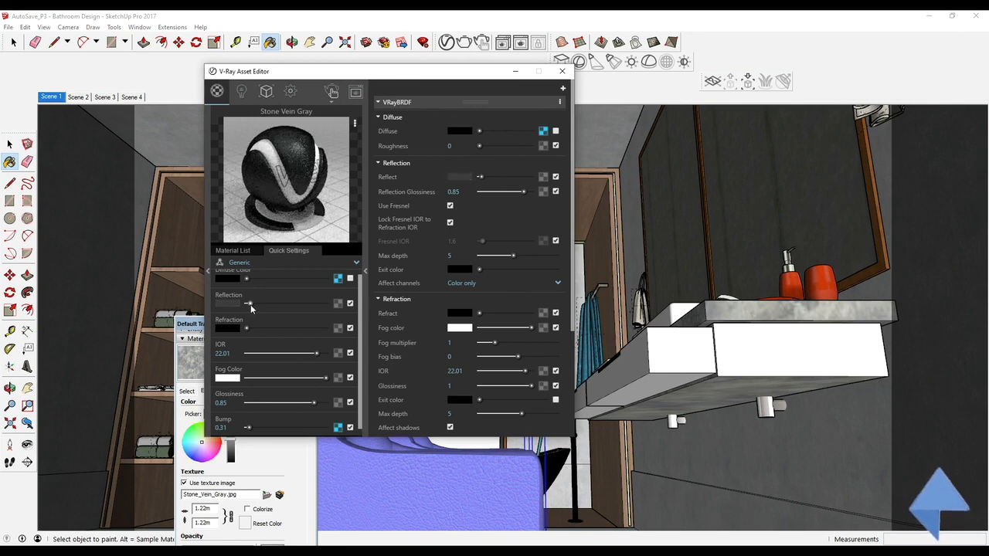
pyautogui.moveTo(313, 402); pyautogui.dragTo(326, 402)
pyautogui.scroll(-1, 304, 353)
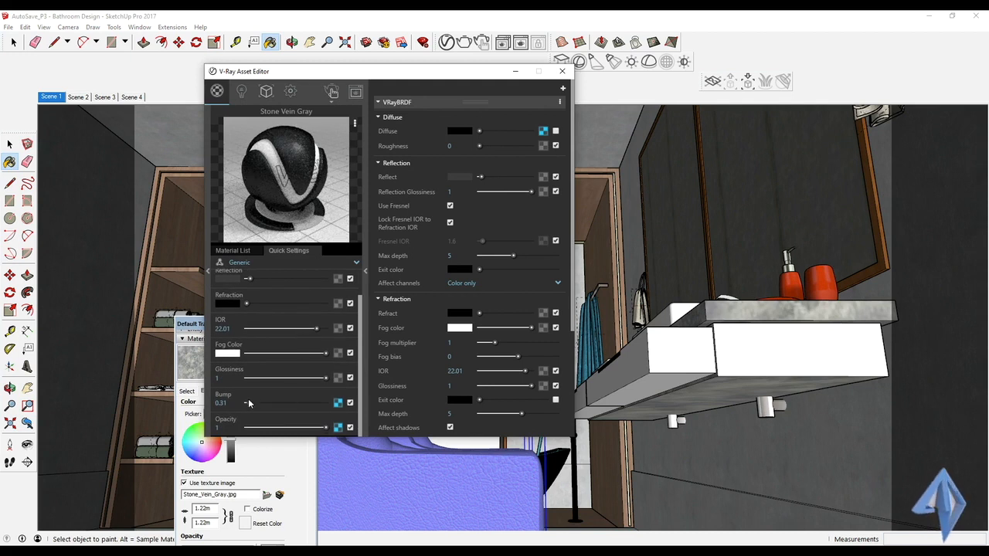
# Step: Compare the Stone Vein Gray material with its bump off and on, and lower the bump to 0.12
pyautogui.click(350, 403)
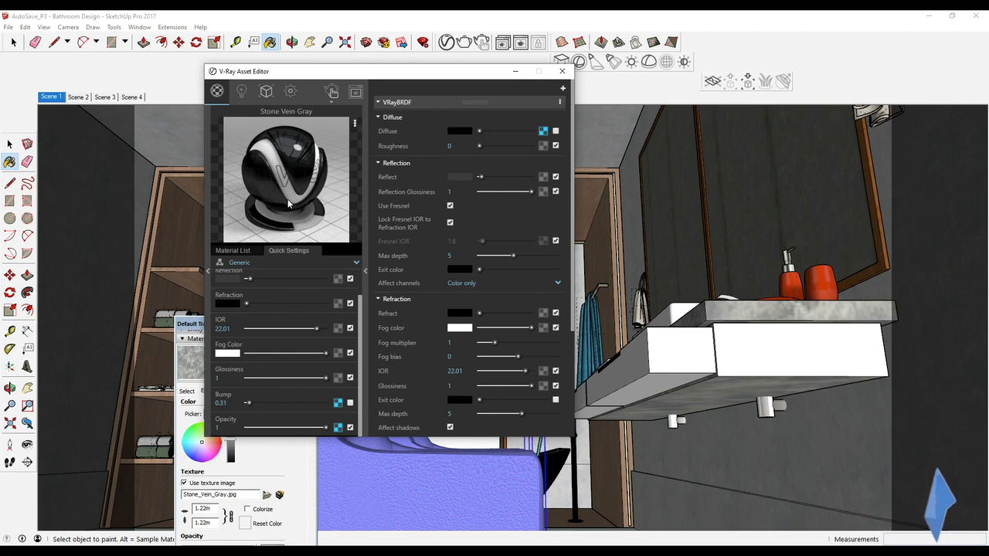
pyautogui.click(350, 403)
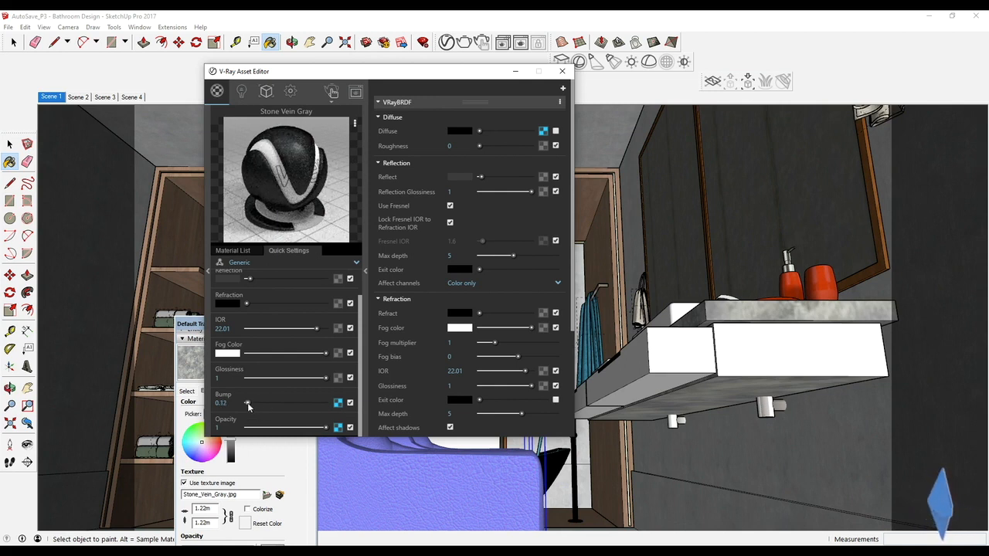
pyautogui.moveTo(248, 405); pyautogui.dragTo(247, 404)
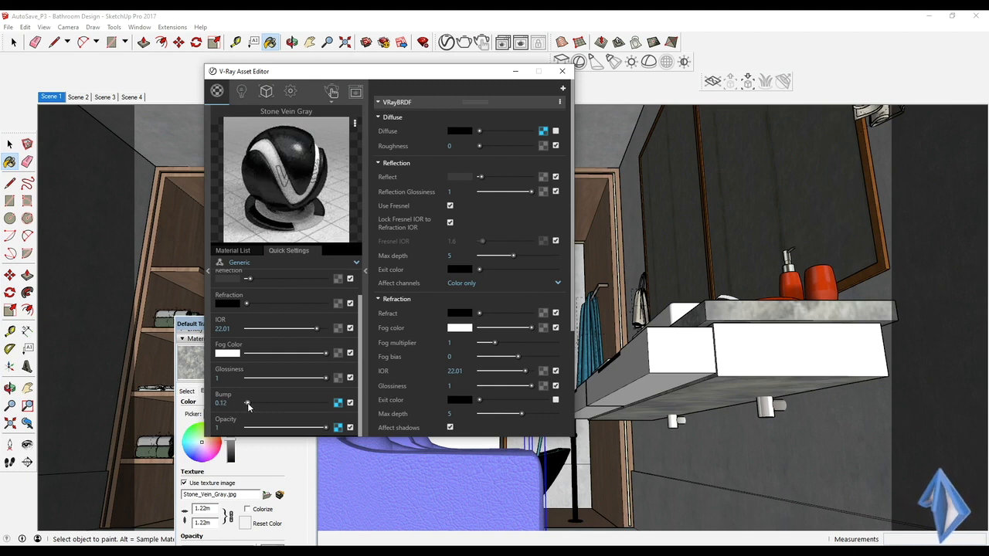
# Step: Try Stone Vein Gray's bump at 0.15 and 0.16, and restore it to 0.12
pyautogui.doubleClick(222, 402)
pyautogui.scroll(1, 222, 402)
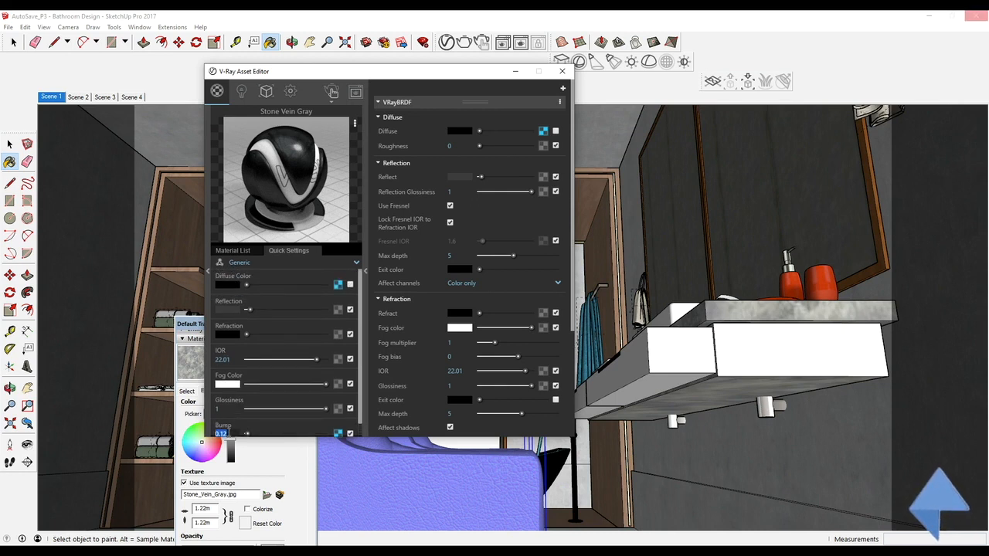
pyautogui.write('0.15')
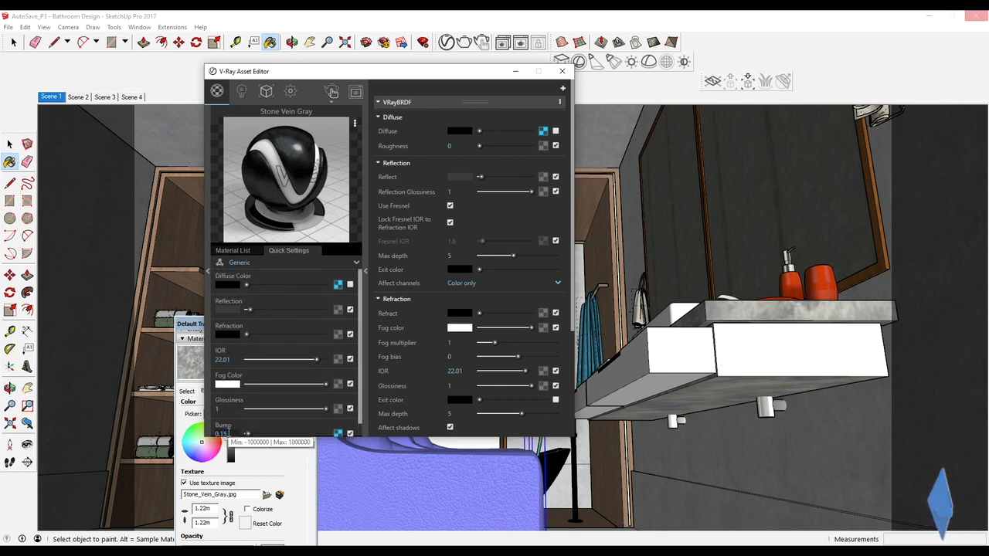
pyautogui.press('Return')
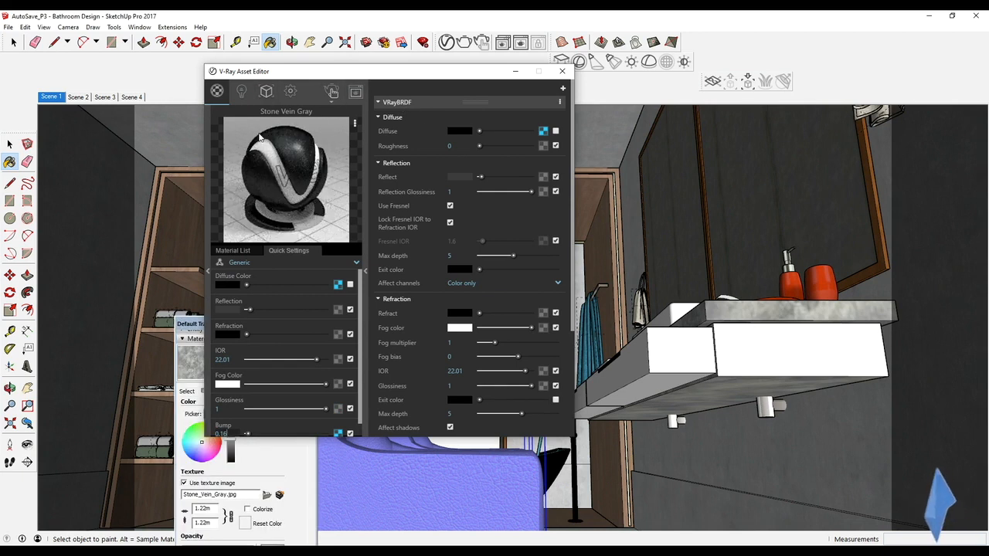
pyautogui.scroll(-1, 247, 332)
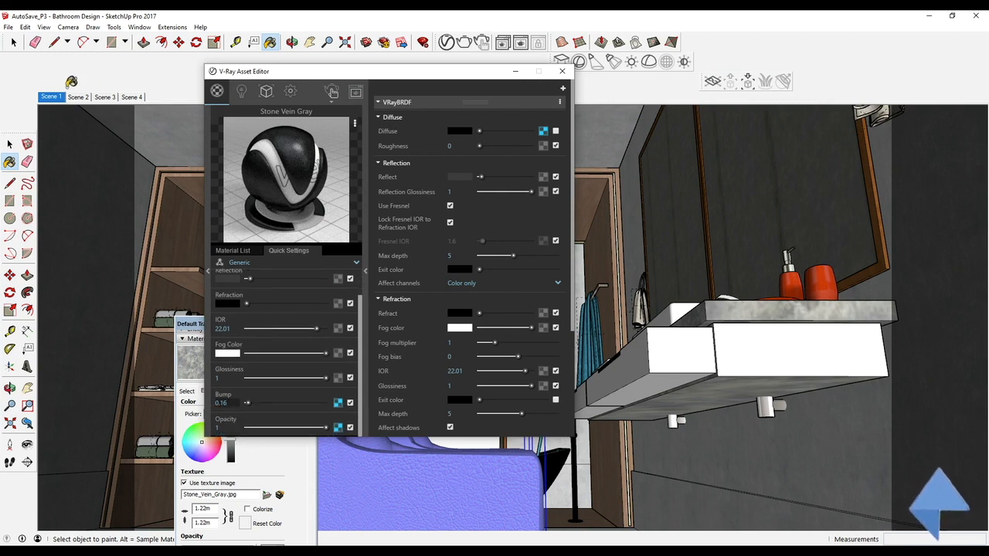
pyautogui.moveTo(226, 404); pyautogui.dragTo(200, 403)
pyautogui.write('.')
pyautogui.press('Return')
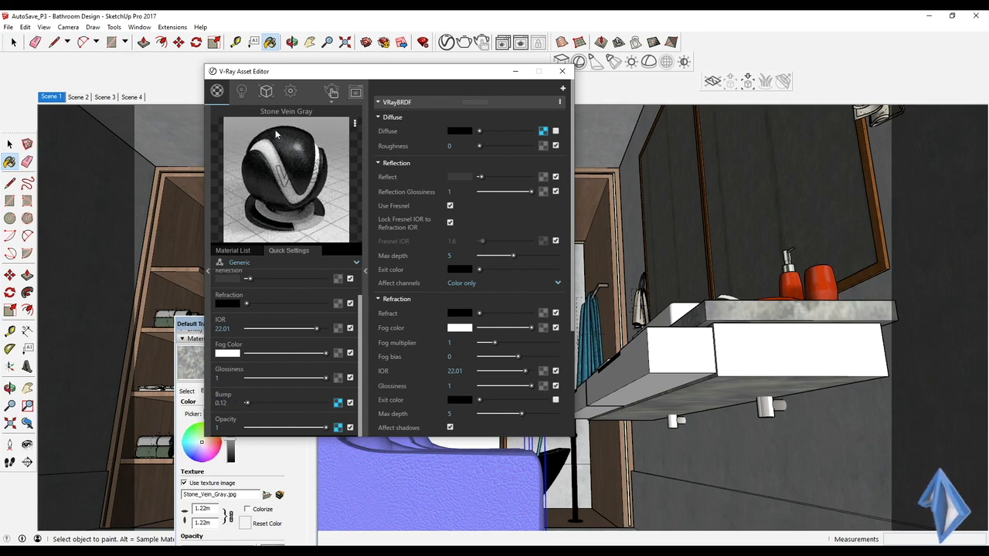
# Step: Switch to Scene 3, with the Default Tray closed, and start the interactive render
pyautogui.click(63, 98)
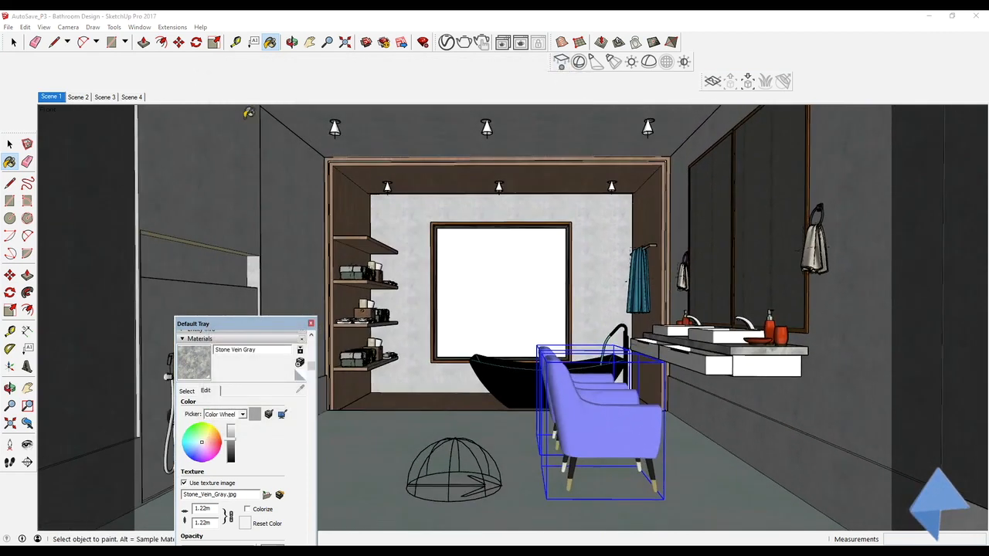
pyautogui.click(105, 97)
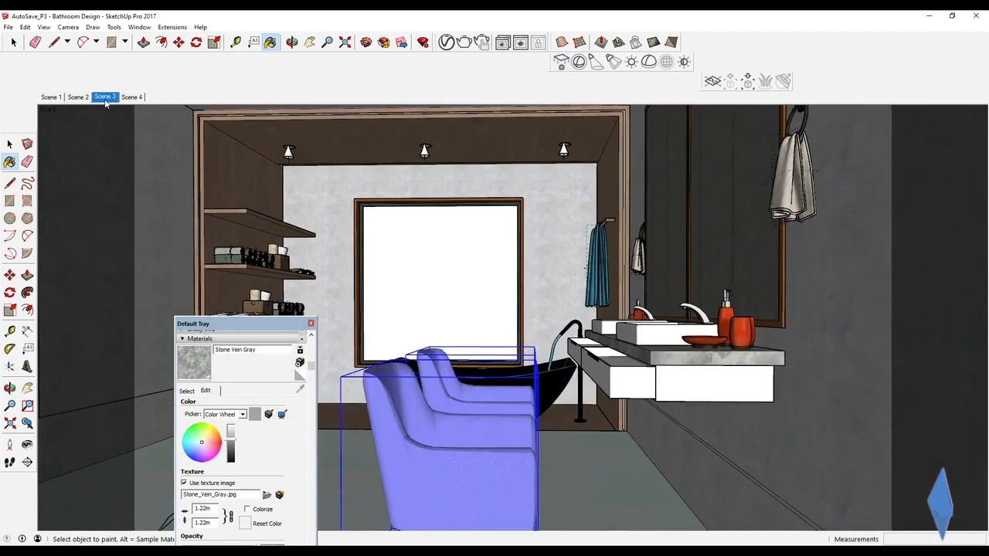
pyautogui.click(310, 323)
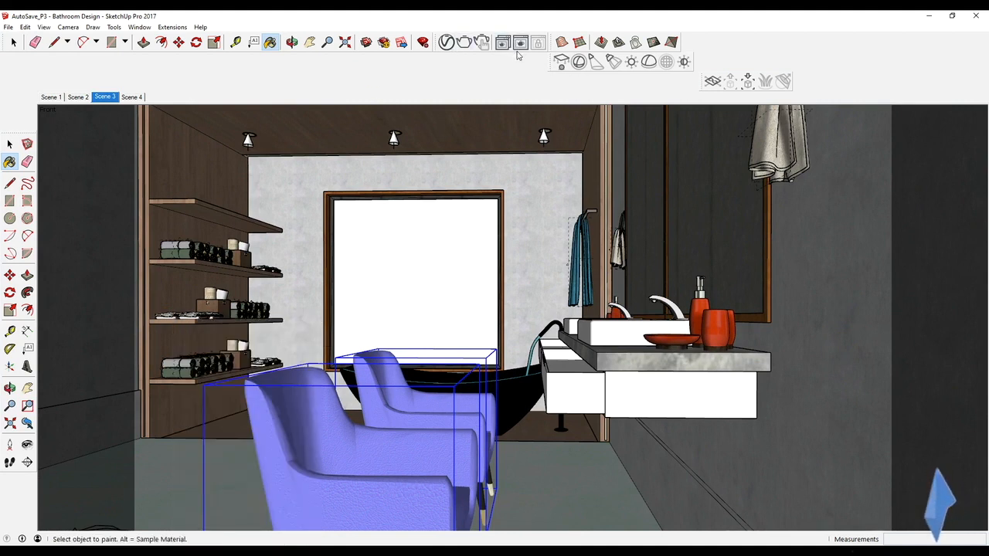
pyautogui.click(464, 43)
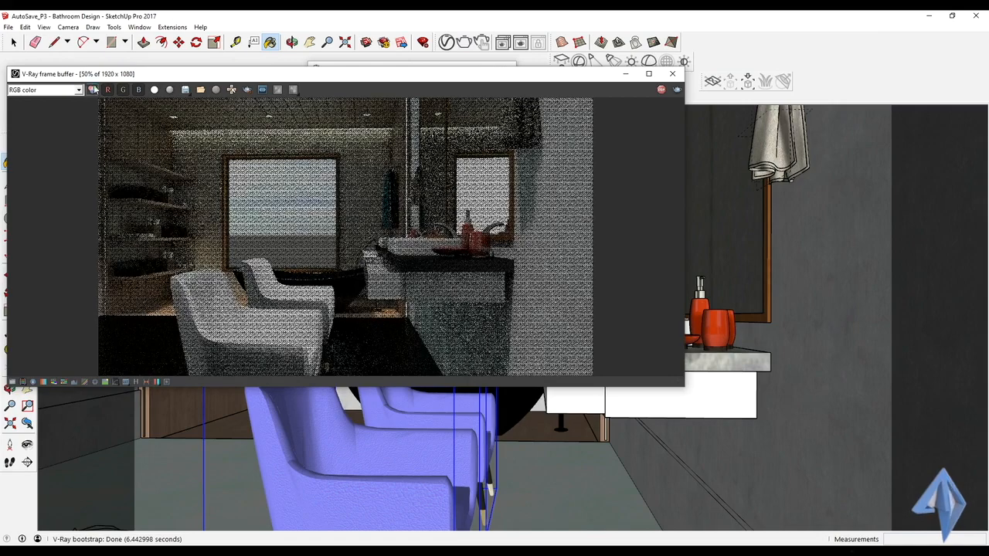
# Step: Maximize the frame buffer and examine the rendered countertop and the white vanity cabinet fronts up close
pyautogui.click(648, 73)
pyautogui.doubleClick(509, 243)
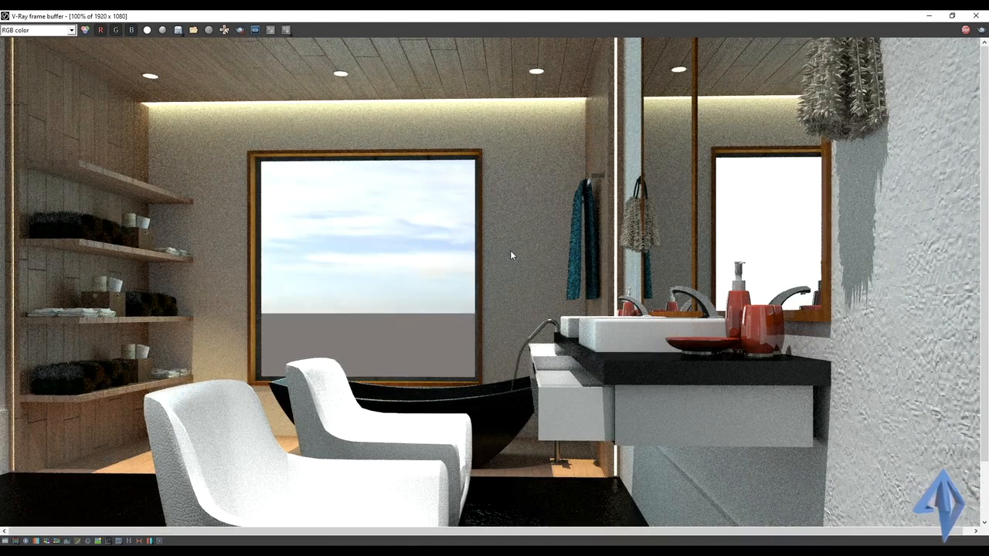
pyautogui.scroll(-3, 445, 329)
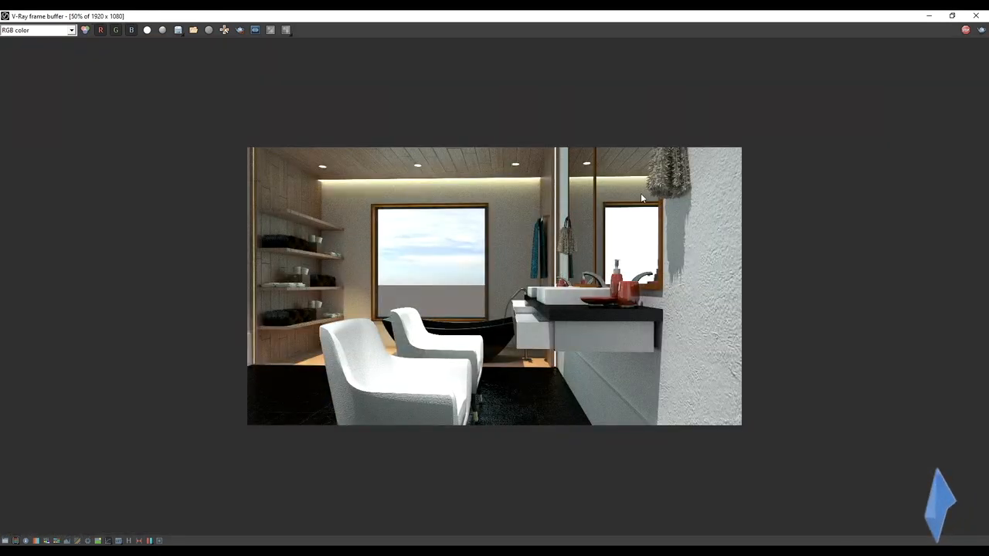
pyautogui.scroll(3, 640, 194)
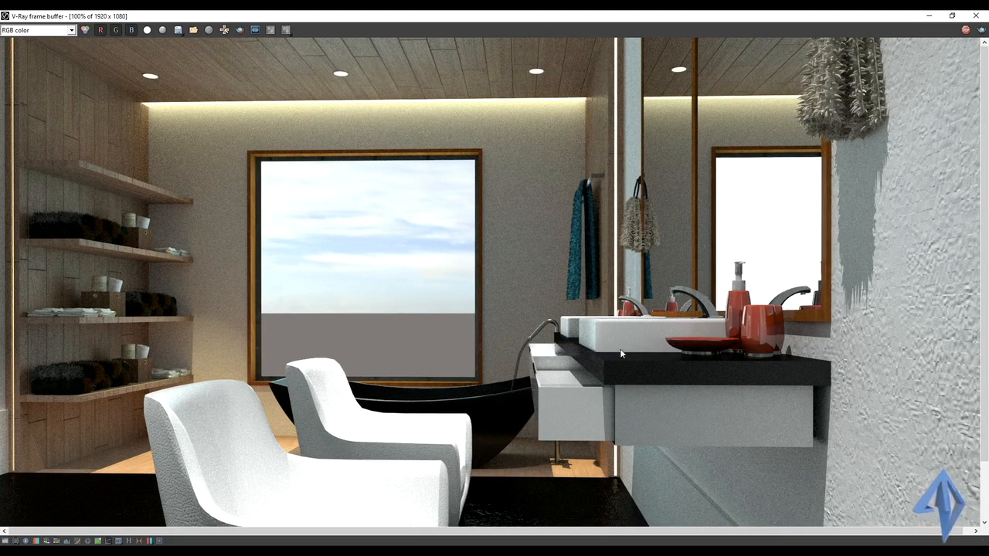
pyautogui.scroll(2, 614, 367)
pyautogui.scroll(-3, 614, 376)
pyautogui.scroll(3, 573, 349)
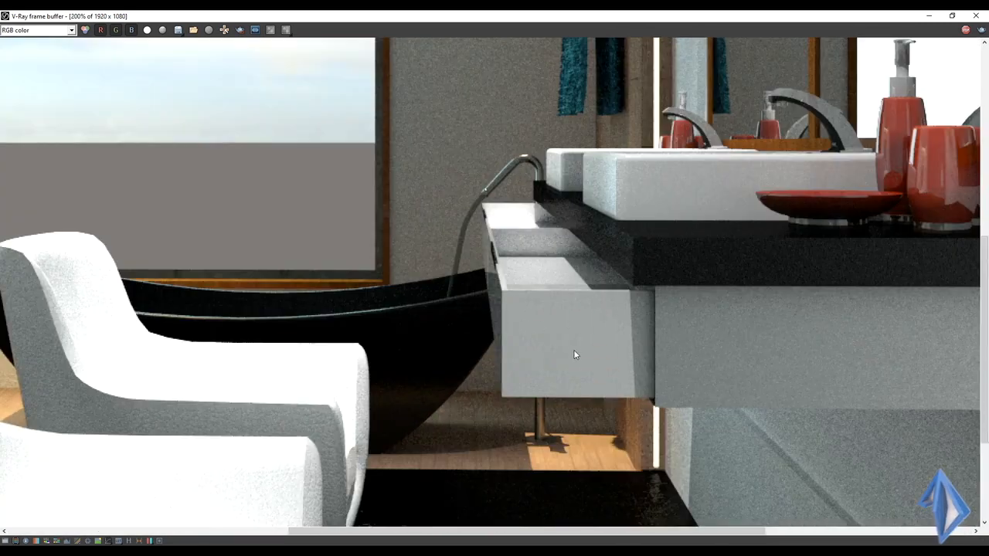
pyautogui.scroll(1, 574, 317)
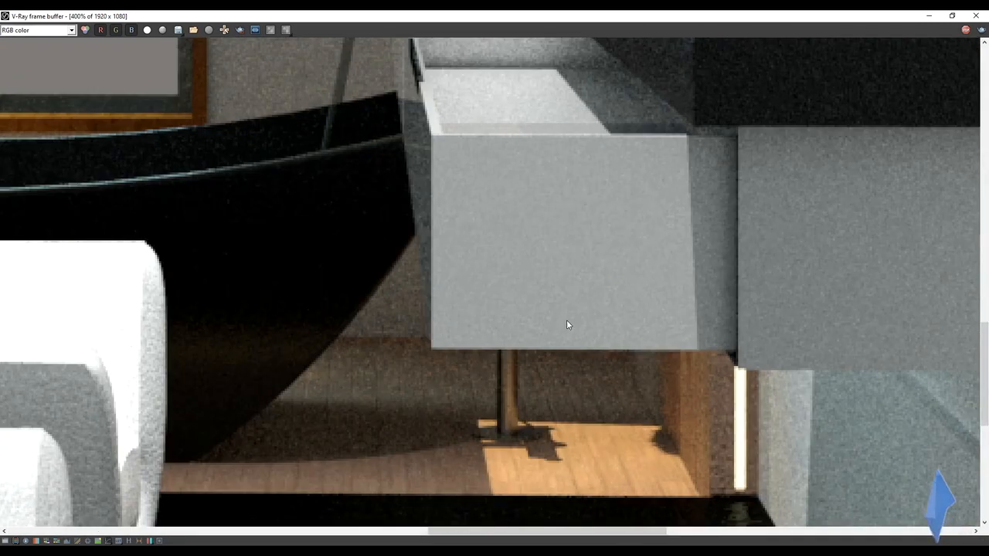
# Step: Examine the rendered armchairs' leather and the dark floor slate, and return to the wider view of the render
pyautogui.scroll(-1, 566, 324)
pyautogui.moveTo(382, 344); pyautogui.dragTo(632, 314, button='middle')
pyautogui.moveTo(358, 332); pyautogui.dragTo(469, 346, button='middle')
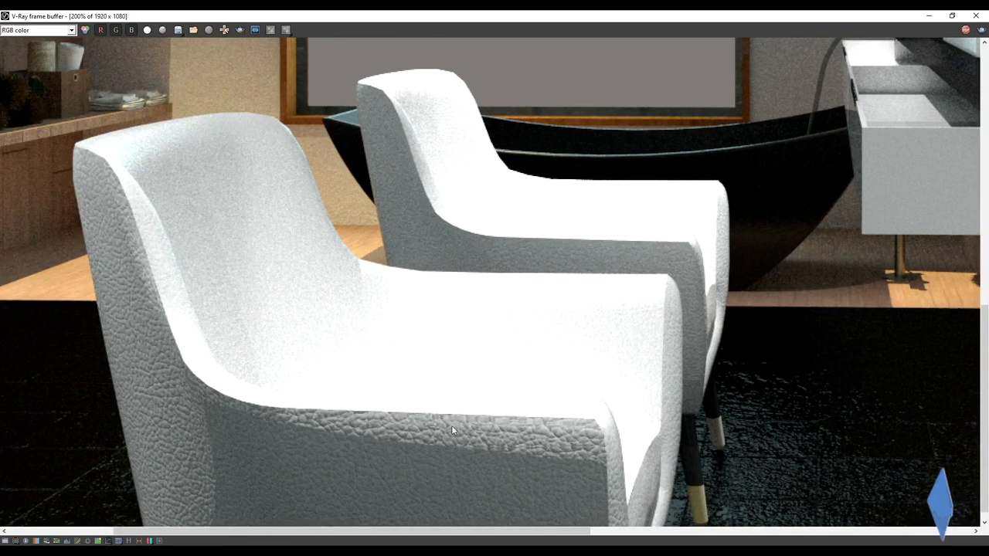
pyautogui.scroll(-1, 454, 348)
pyautogui.moveTo(447, 421); pyautogui.dragTo(437, 274, button='middle')
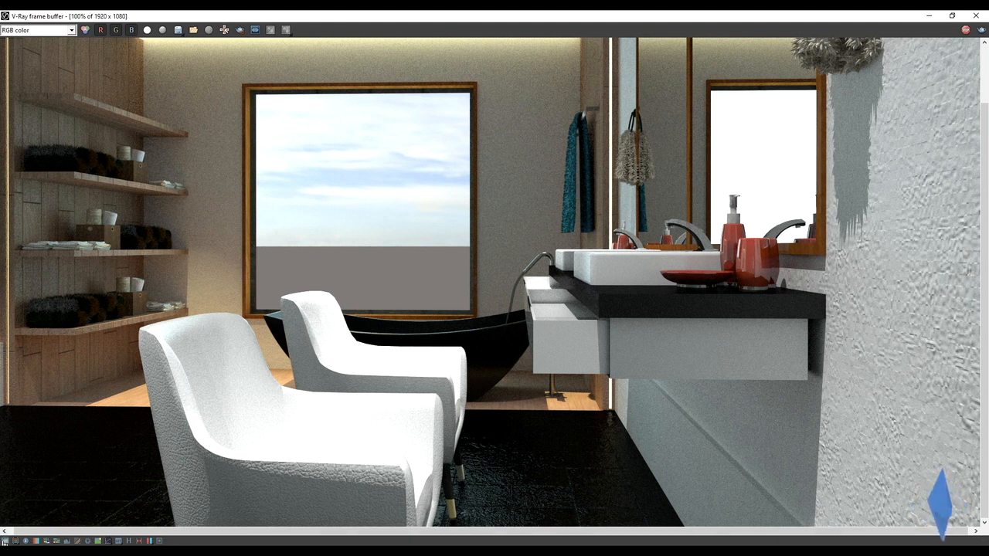
# Step: Show the frame buffer's color corrections with Exposure enabled and mark the render's clamped colors
pyautogui.click(5, 541)
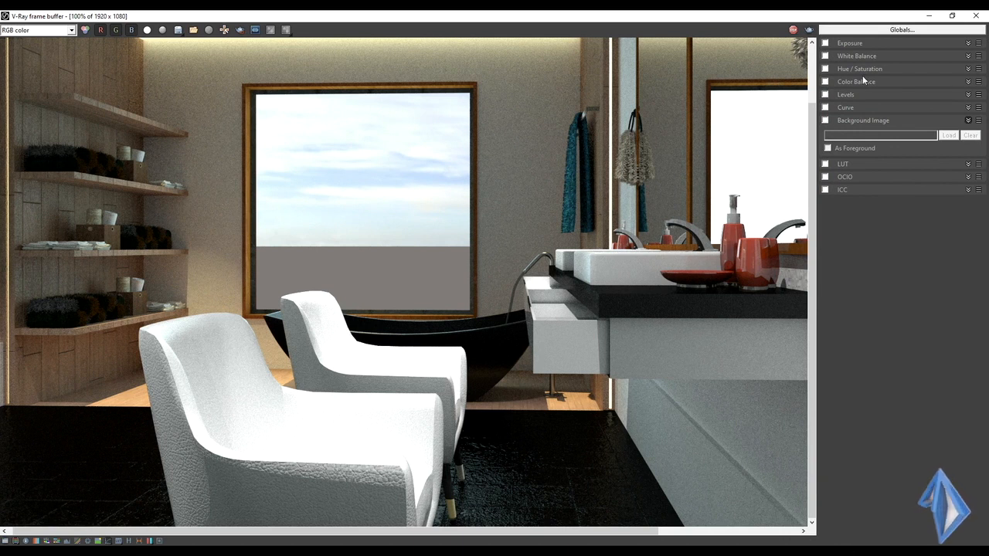
pyautogui.click(845, 46)
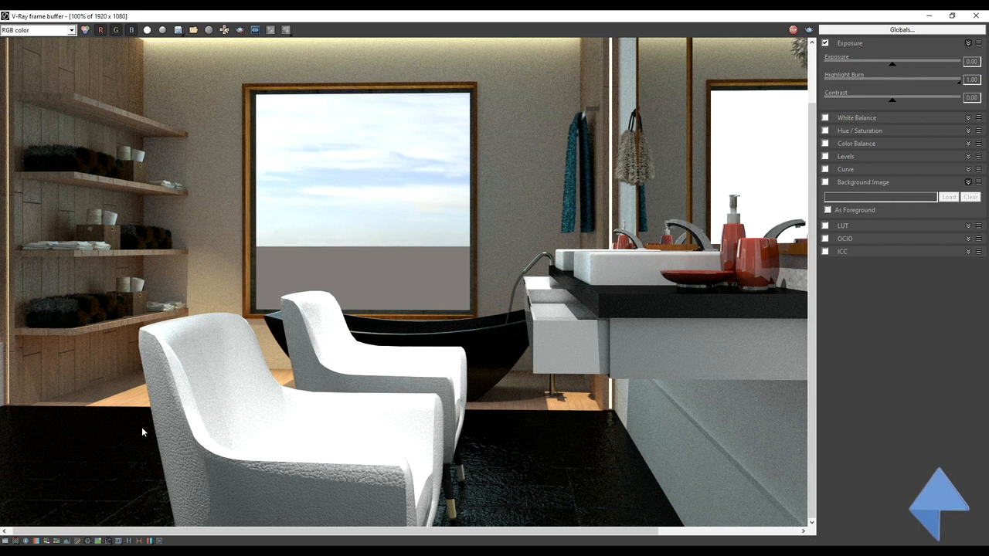
pyautogui.scroll(-2, 446, 318)
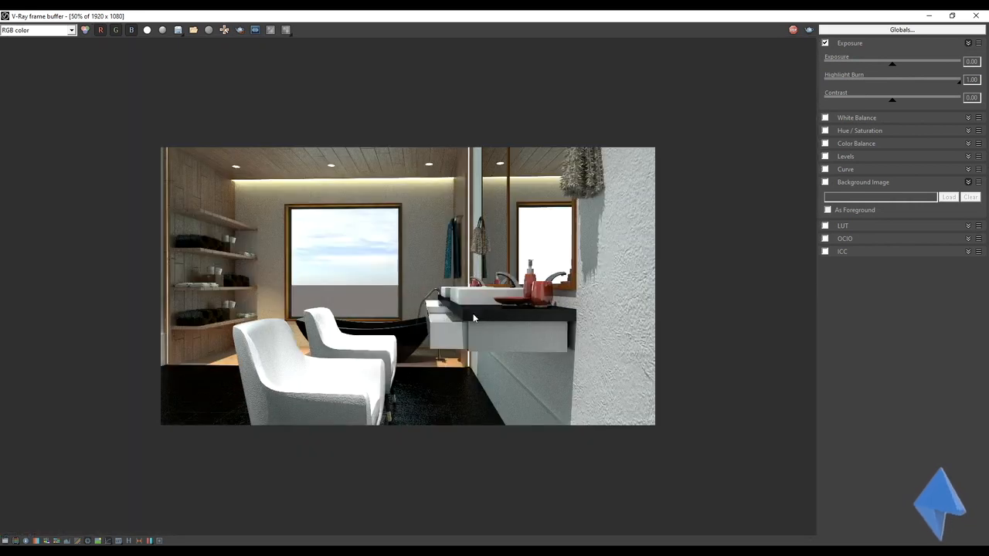
pyautogui.click(15, 541)
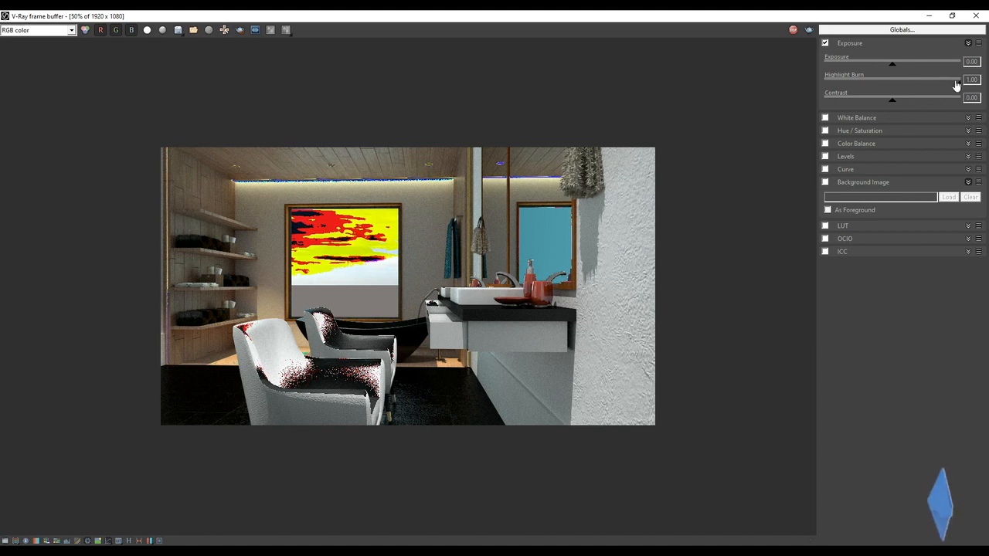
# Step: Set the highlight burn to 0.23 and compare the render with the exposure correction off and on
pyautogui.moveTo(959, 80)
pyautogui.mouseDown()
pyautogui.moveTo(869, 82)
pyautogui.moveTo(864, 105)
pyautogui.moveTo(775, 101)
pyautogui.moveTo(888, 99)
pyautogui.moveTo(856, 93)
pyautogui.mouseUp()
pyautogui.click(824, 44)
pyautogui.click(825, 44)
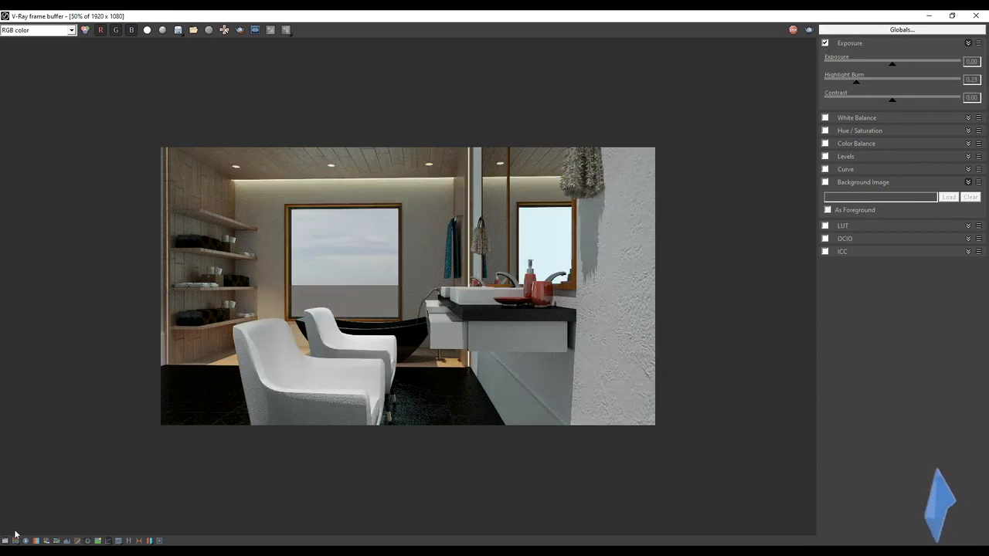
# Step: Toggle the exposure correction repeatedly to compare the render's bright areas with and without the reduced highlight burn, leaving it enabled
pyautogui.click(825, 43)
pyautogui.click(825, 44)
pyautogui.click(825, 43)
pyautogui.click(825, 44)
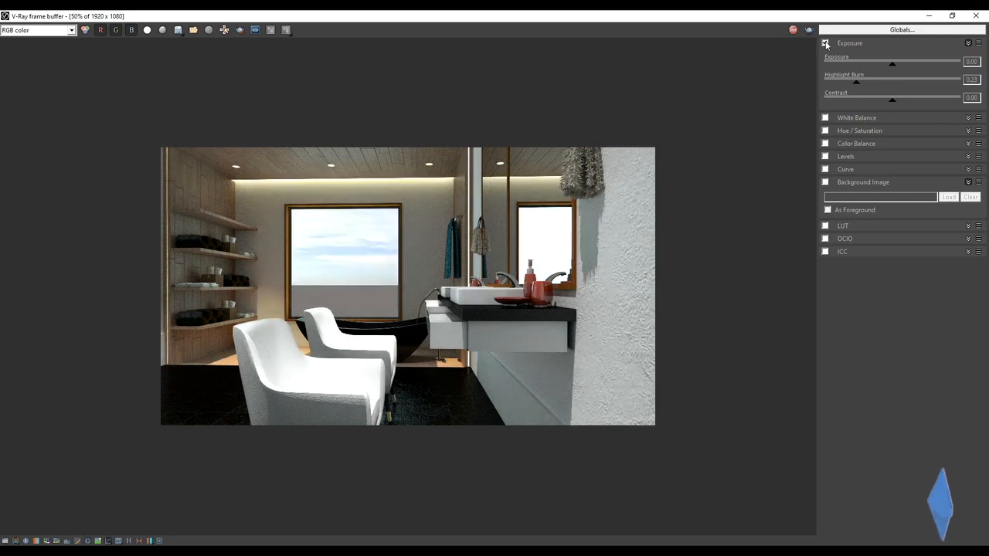
pyautogui.click(824, 44)
pyautogui.click(824, 44)
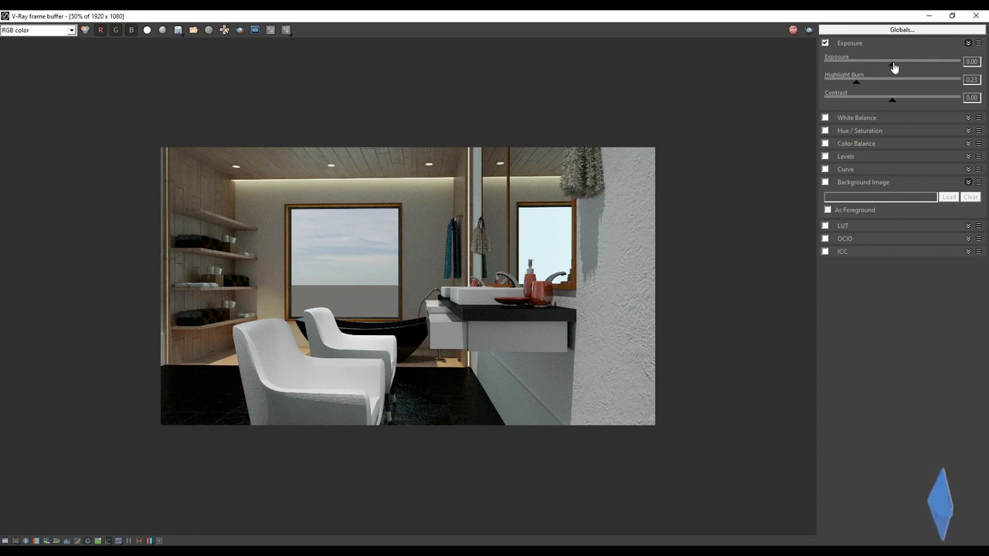
# Step: Set the exposure to 0.66 and the contrast to 0.12, and compare the render with the exposure correction off and on
pyautogui.moveTo(894, 68)
pyautogui.mouseDown()
pyautogui.moveTo(923, 68)
pyautogui.moveTo(903, 68)
pyautogui.mouseUp()
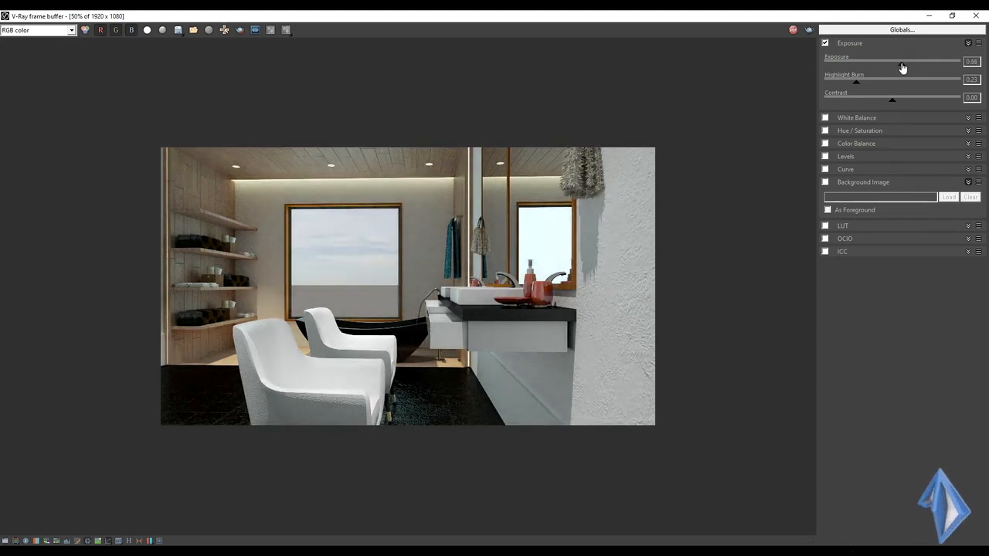
pyautogui.moveTo(893, 105)
pyautogui.mouseDown()
pyautogui.moveTo(880, 103)
pyautogui.moveTo(902, 106)
pyautogui.mouseUp()
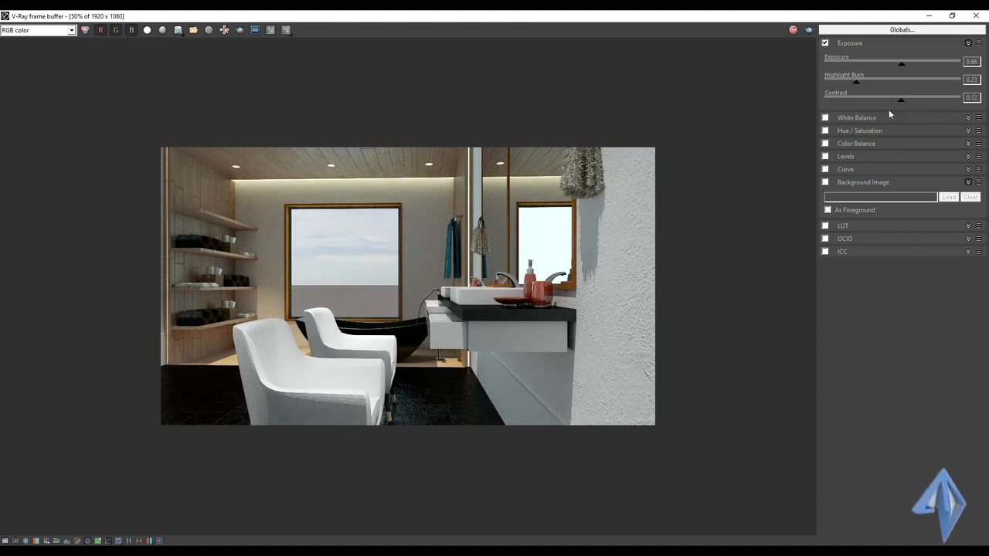
pyautogui.click(825, 43)
pyautogui.click(825, 43)
pyautogui.click(825, 43)
pyautogui.click(825, 44)
pyautogui.click(826, 44)
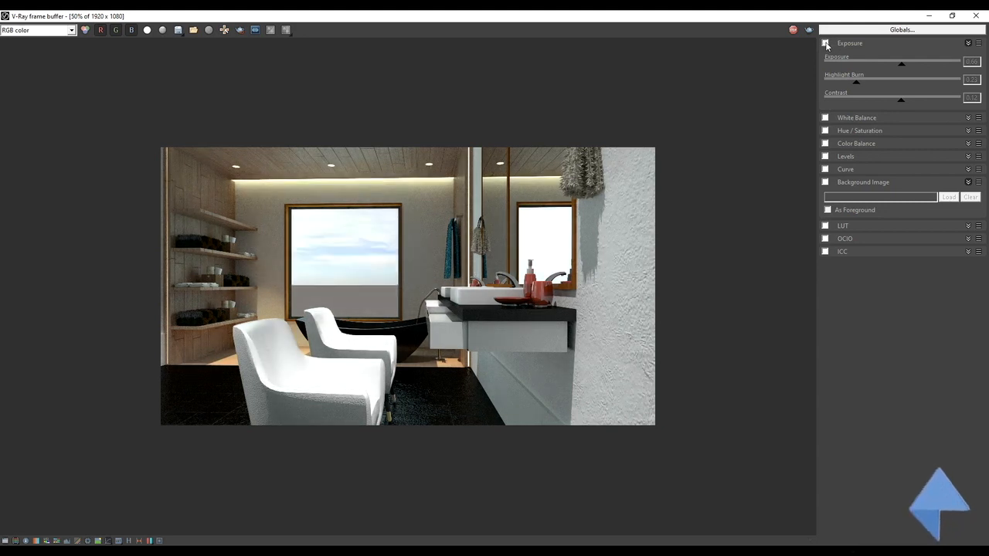
pyautogui.click(826, 44)
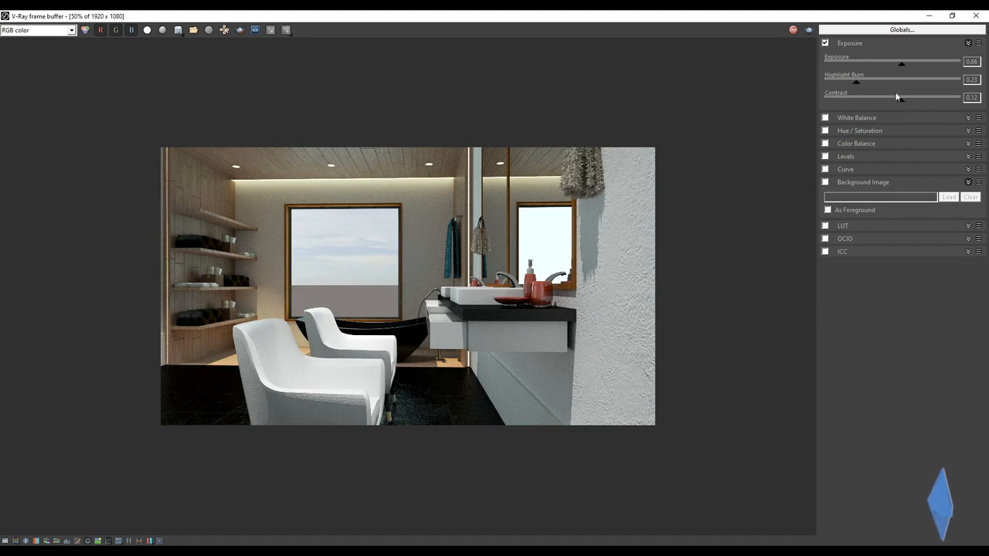